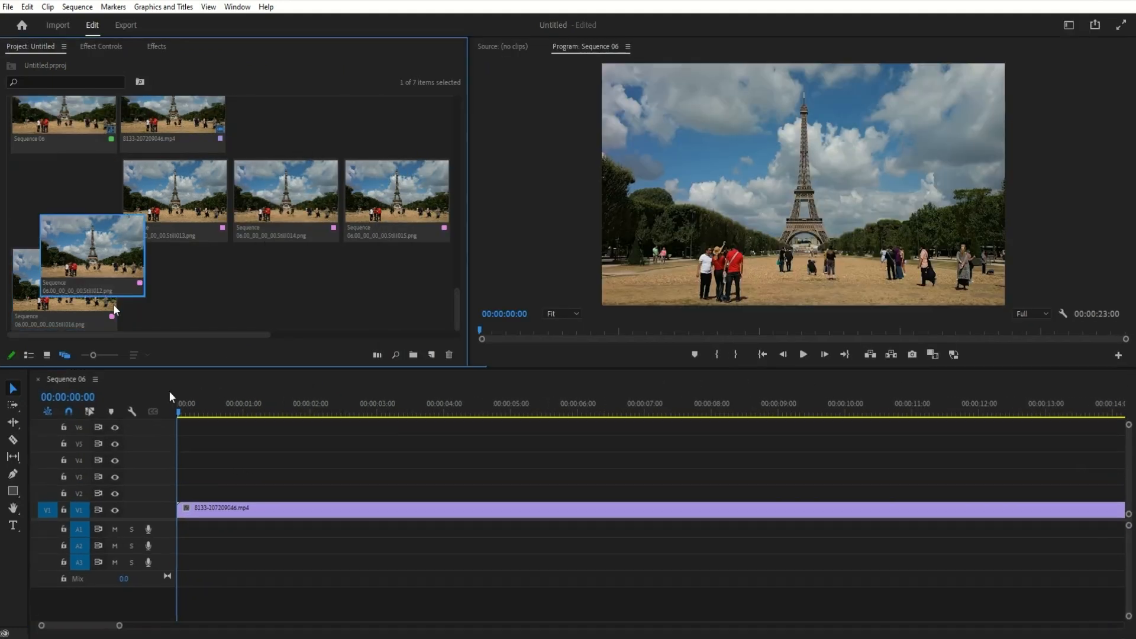
Stack the five still PNGs, Still012 through Still016, at the sequence start on tracks V2 to V6 in numerical order
left_click_drag(169, 392, 183, 494)
left_click_drag(175, 193, 182, 477)
left_click_drag(286, 192, 182, 460)
left_click_drag(397, 192, 183, 444)
left_click_drag(65, 281, 183, 427)
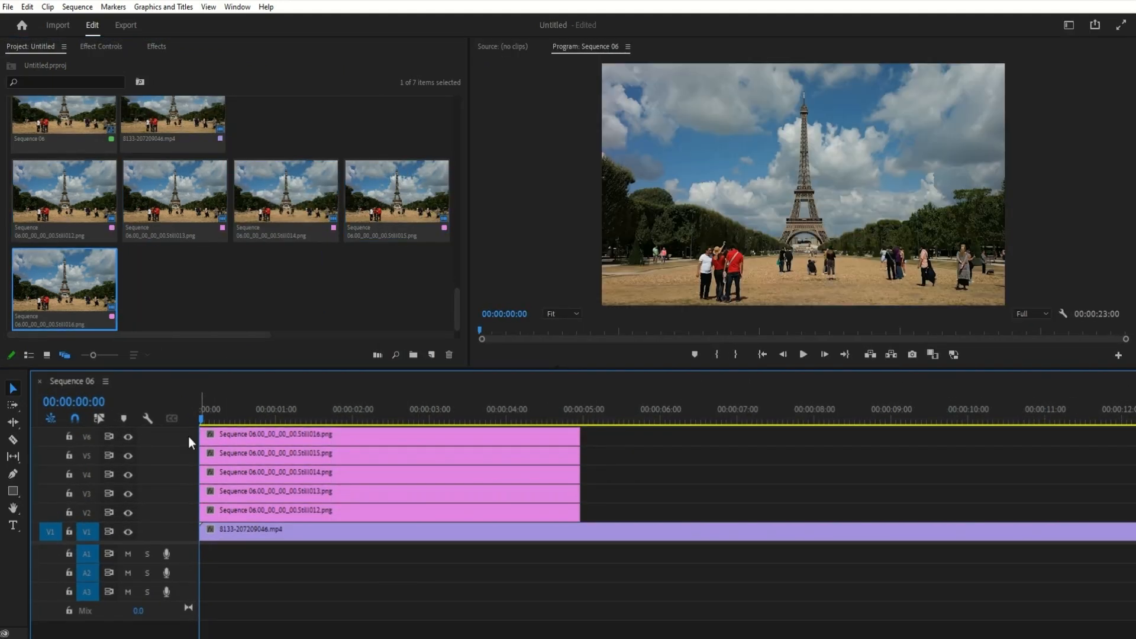
Hide tracks V3 to V6 and open the Still012 clip on V2 in Adobe Photoshop
left_click(129, 478)
left_click(130, 493)
left_click(264, 512)
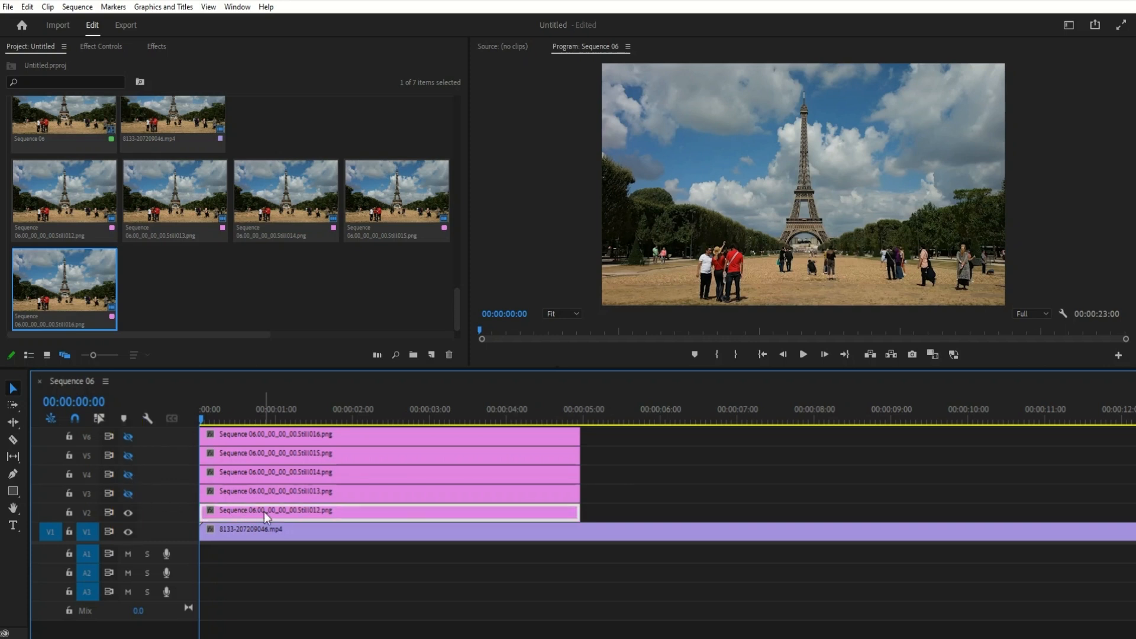
right_click(264, 512)
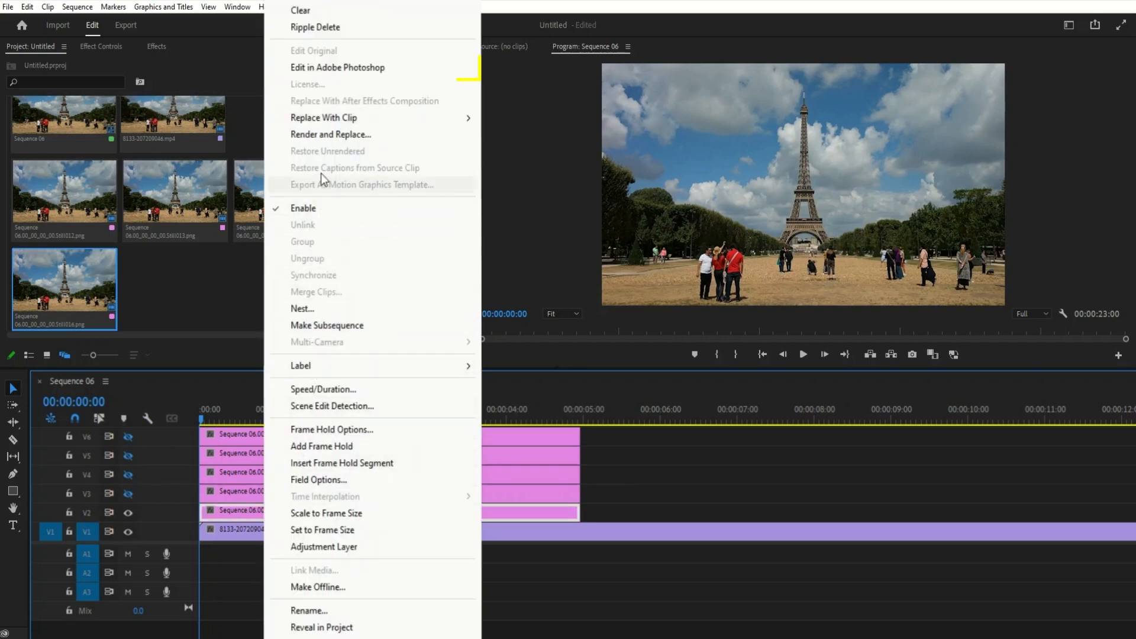
left_click(335, 68)
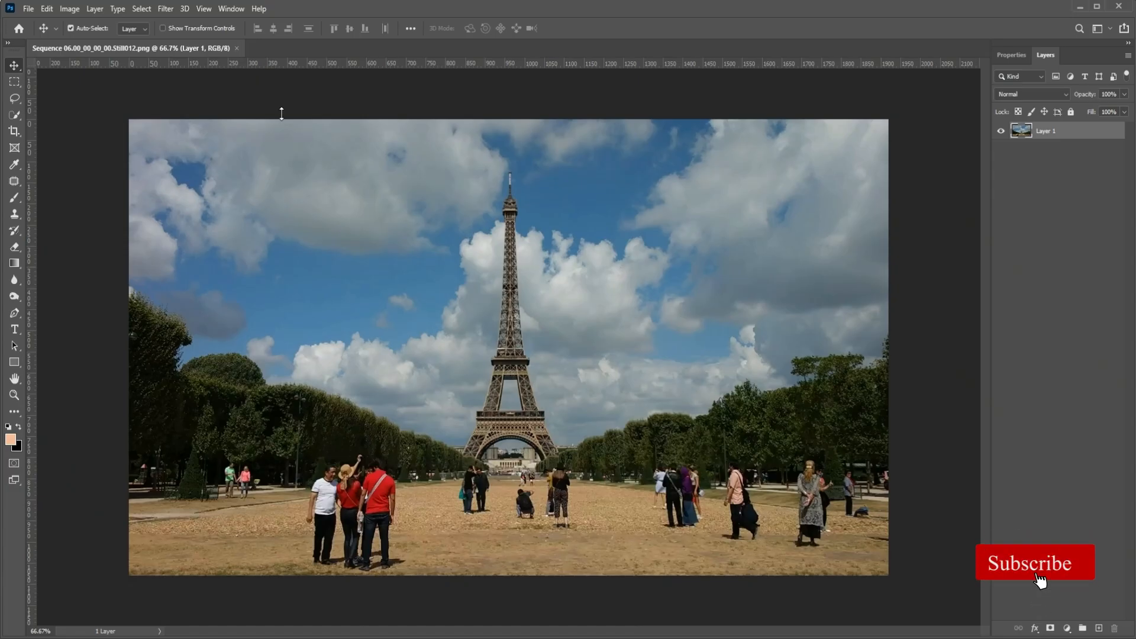
Trace a loose Pen tool path around the whole Eiffel Tower and convert it into a selection
key("p")
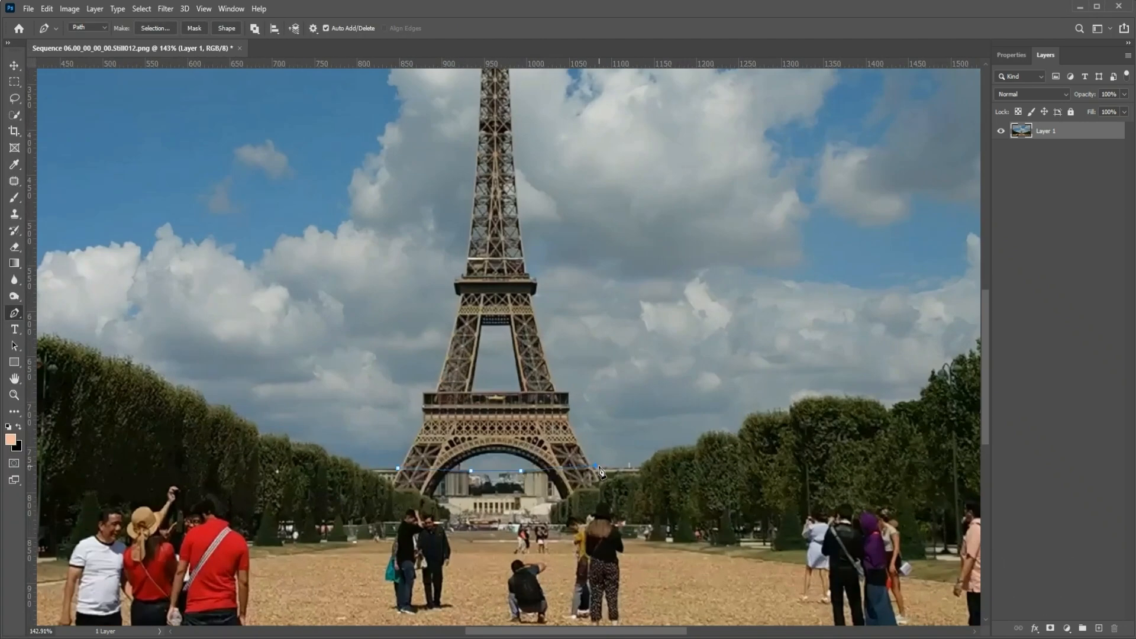
scroll(577, 466, "down", 3)
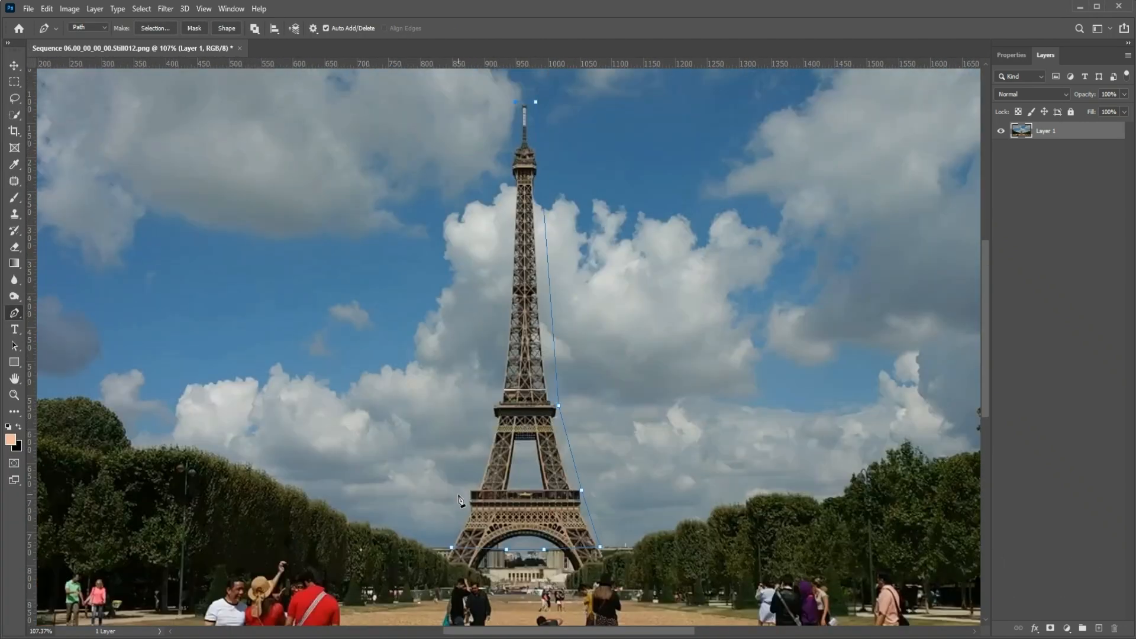
left_click(452, 549)
key("ctrl+Return")
Remove the selected tower with a Content-Aware fill at 100% opacity and deselect
key("shift+BackSpace")
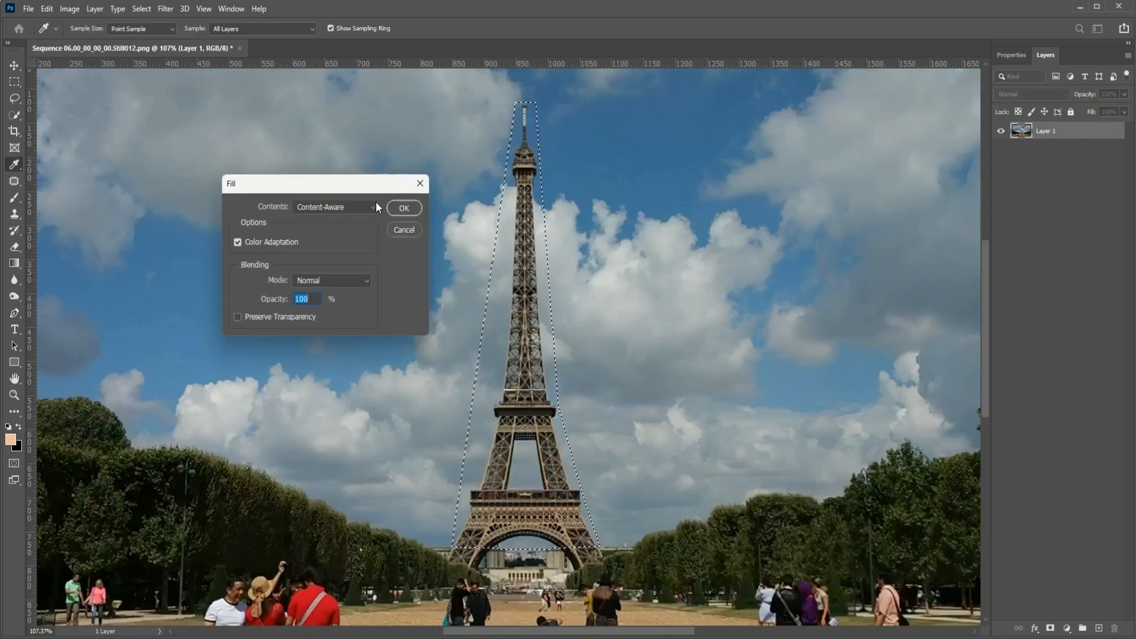
left_click(404, 208)
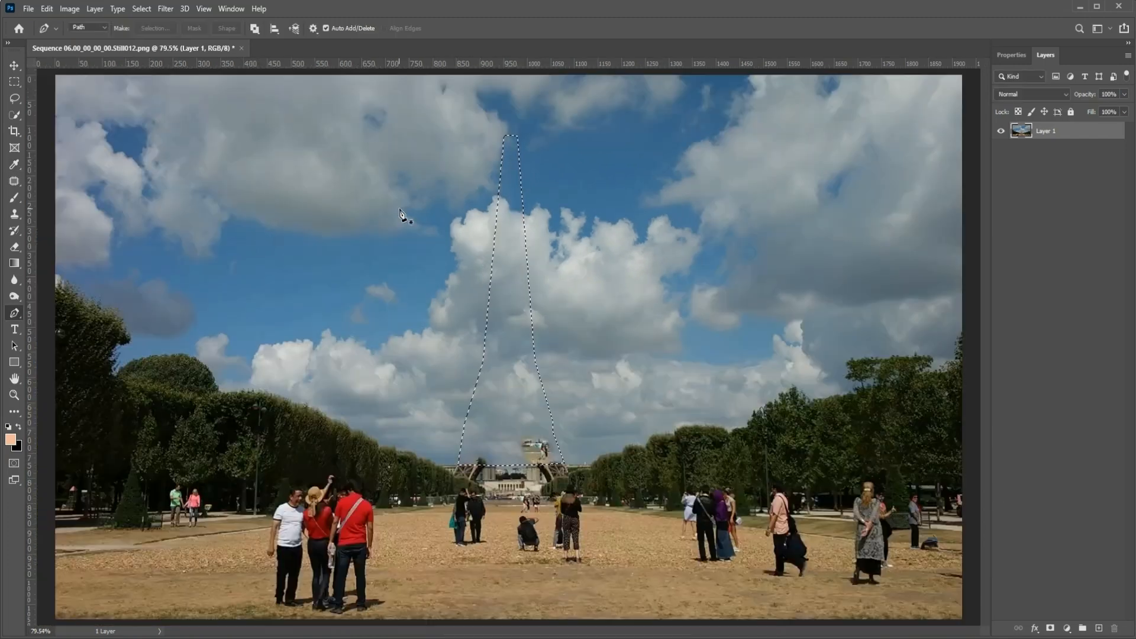
key("ctrl+d")
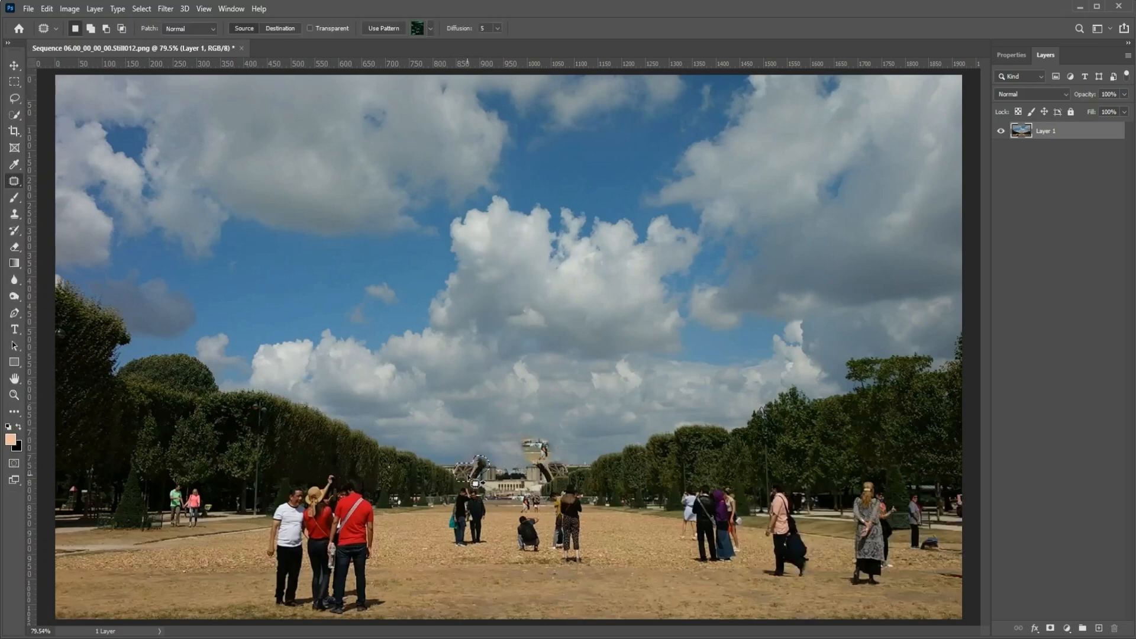
key("v")
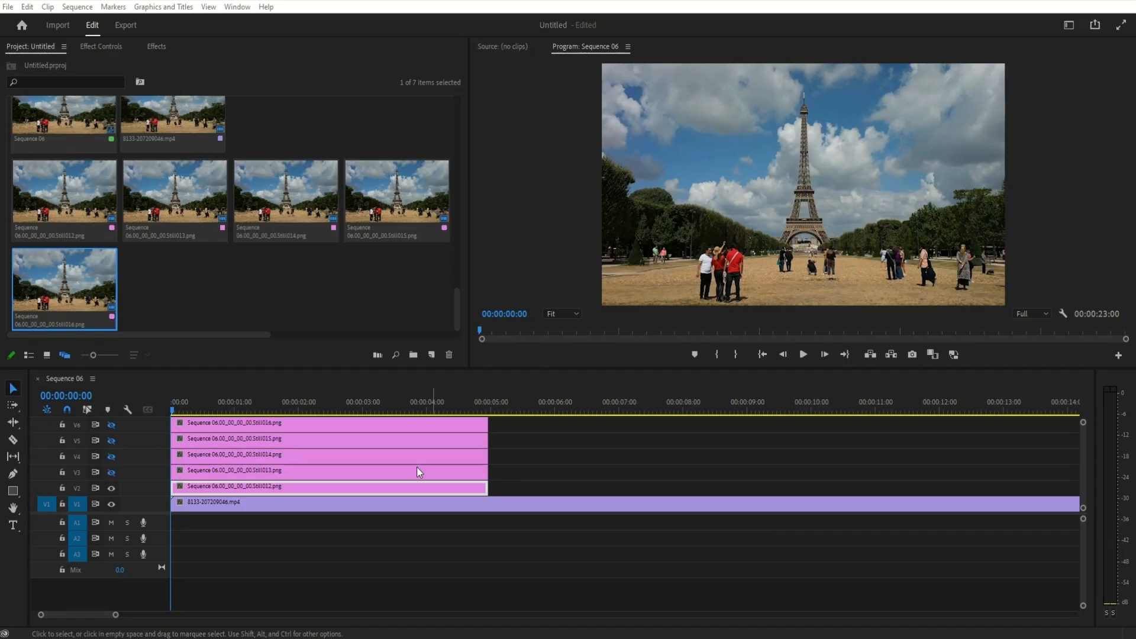
Switch back to Premiere Pro, show track V3 and open its Still013 clip in Adobe Photoshop
left_click(242, 491)
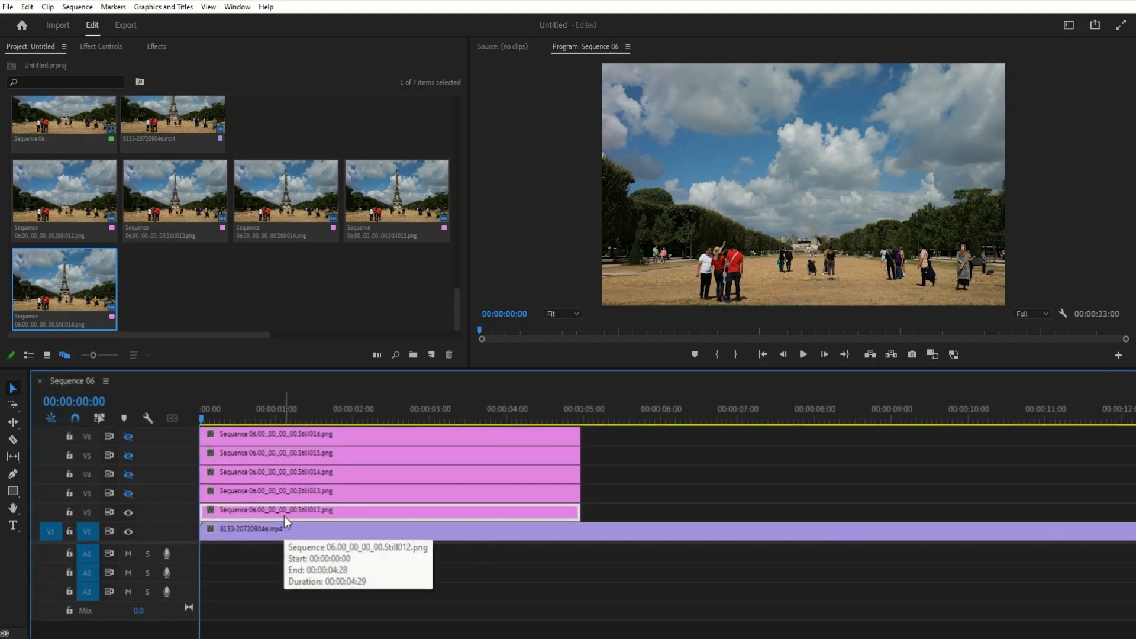
left_click(129, 495)
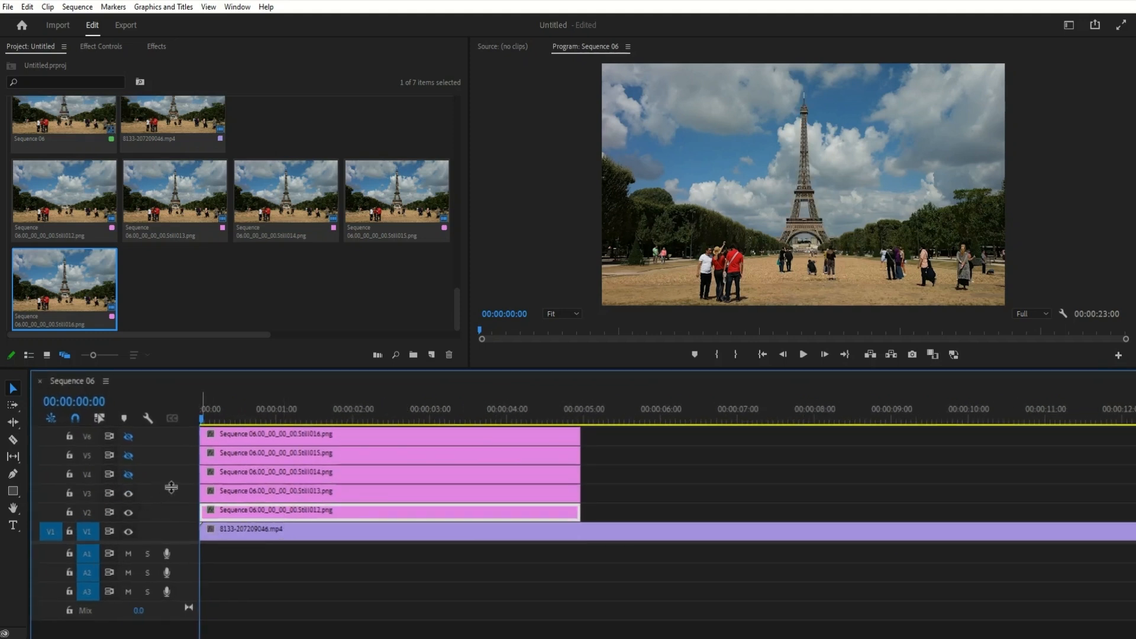
left_click(225, 497)
right_click(226, 494)
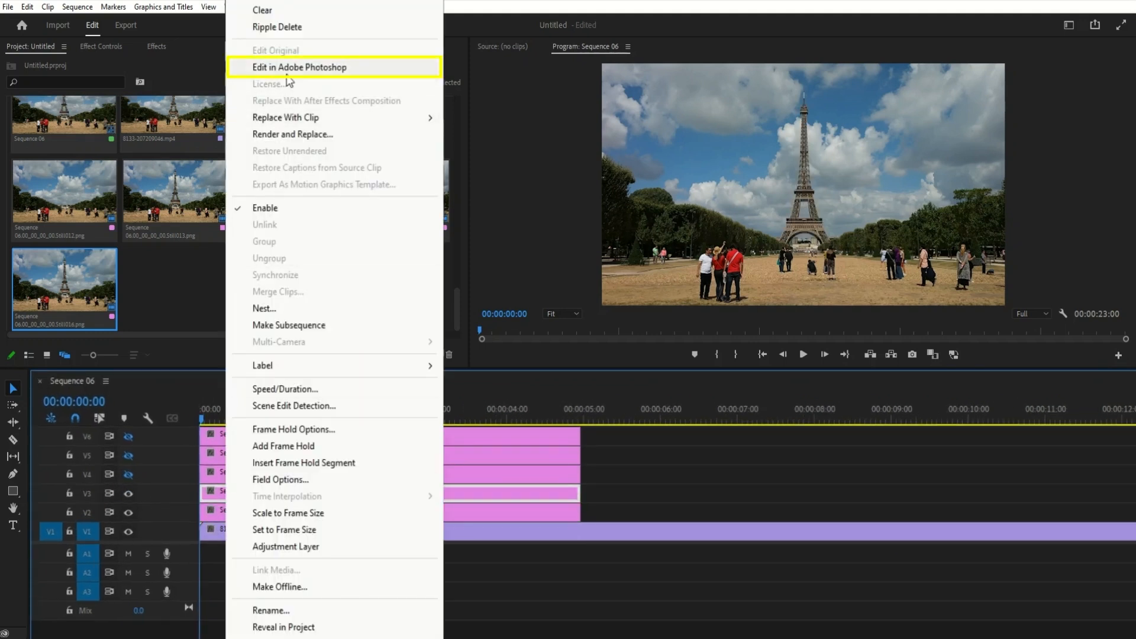
left_click(355, 67)
Trace a closed Pen tool path around the tower's base, from the arch and legs up to the lowest platform
left_click(441, 474)
left_click(482, 489)
left_click(517, 443)
left_click(576, 424)
left_click(631, 439)
left_click(672, 488)
left_click(694, 480)
left_click(724, 475)
left_click(732, 464)
left_click(681, 364)
left_click(691, 389)
left_click_drag(626, 306, 576, 434)
left_click(578, 452)
left_click(576, 415)
left_click(316, 415)
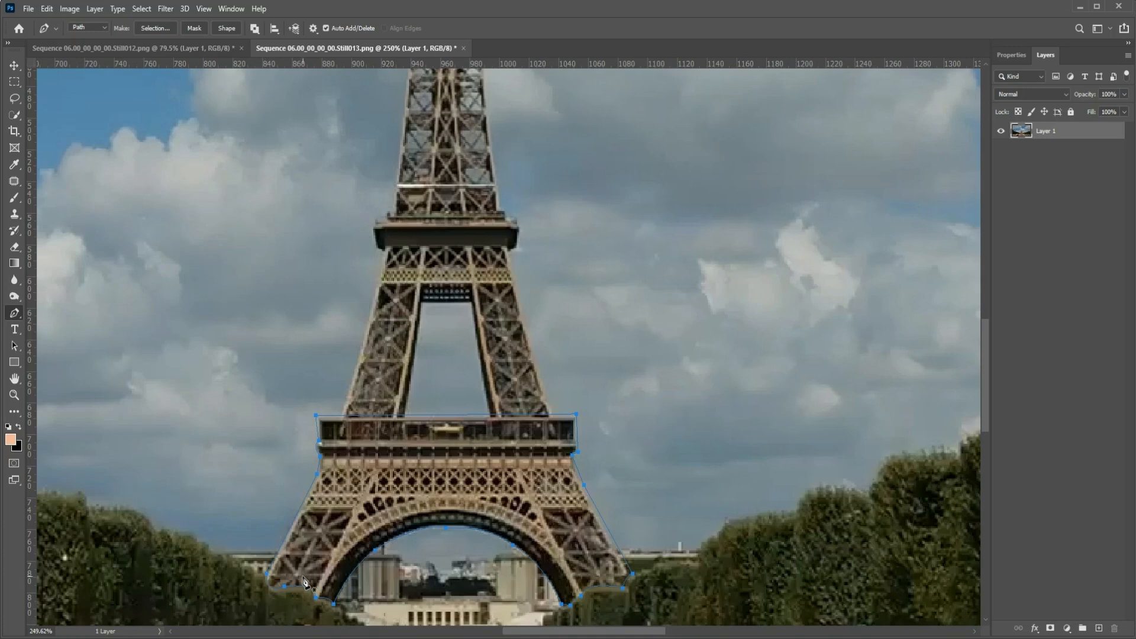
Convert the base path into a selection, invert it, delete everything outside the tower's base and save Still013
key("ctrl+0")
key("ctrl+Return")
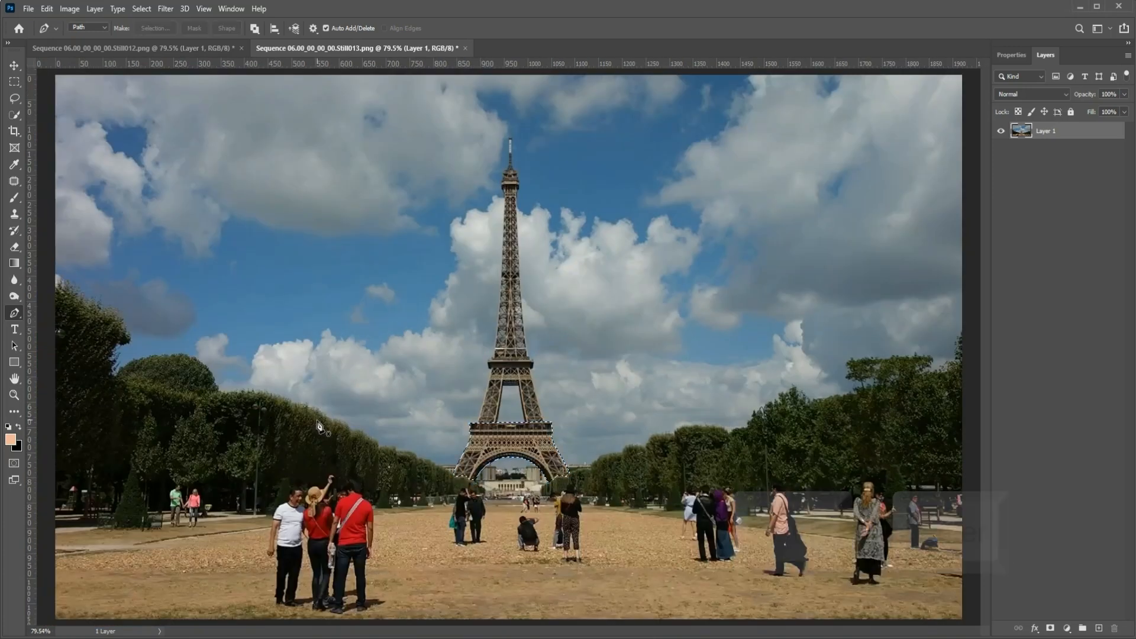
key("ctrl+shift+i")
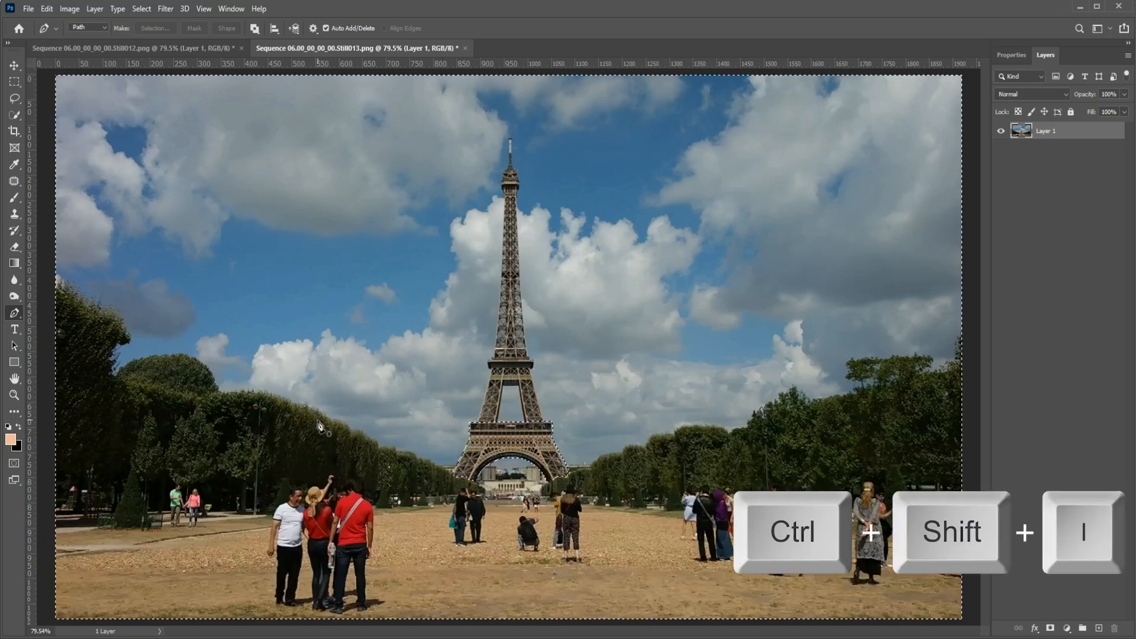
key("Delete")
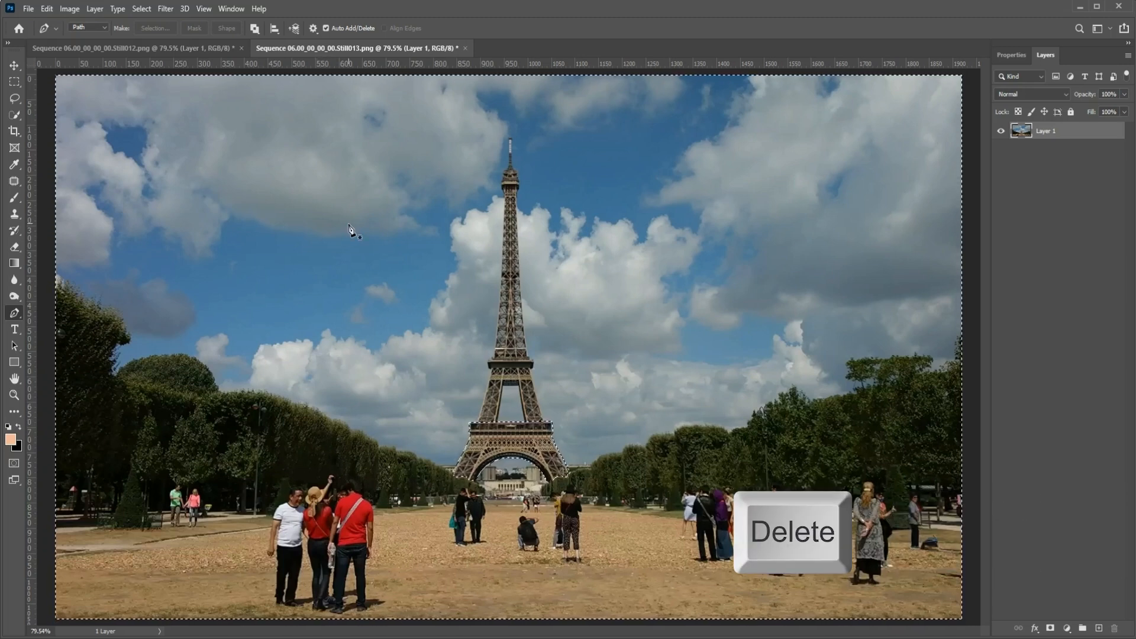
key("ctrl+s")
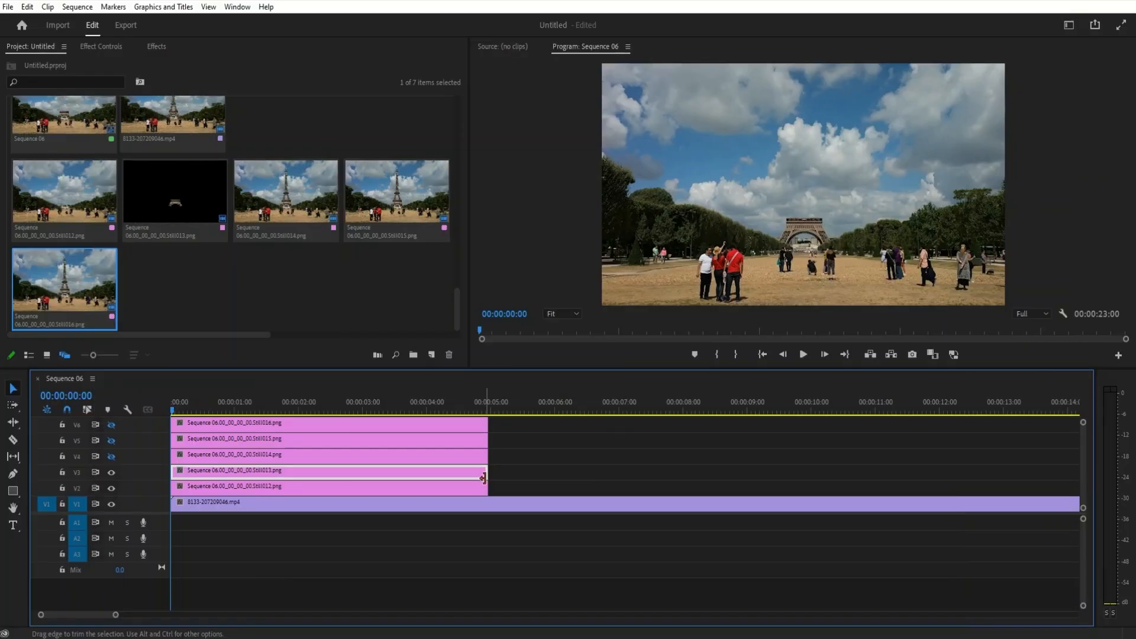
Check the cut-out base by toggling track V3, then show track V4 and open its Still014 clip in Adobe Photoshop
left_click(126, 494)
left_click(126, 494)
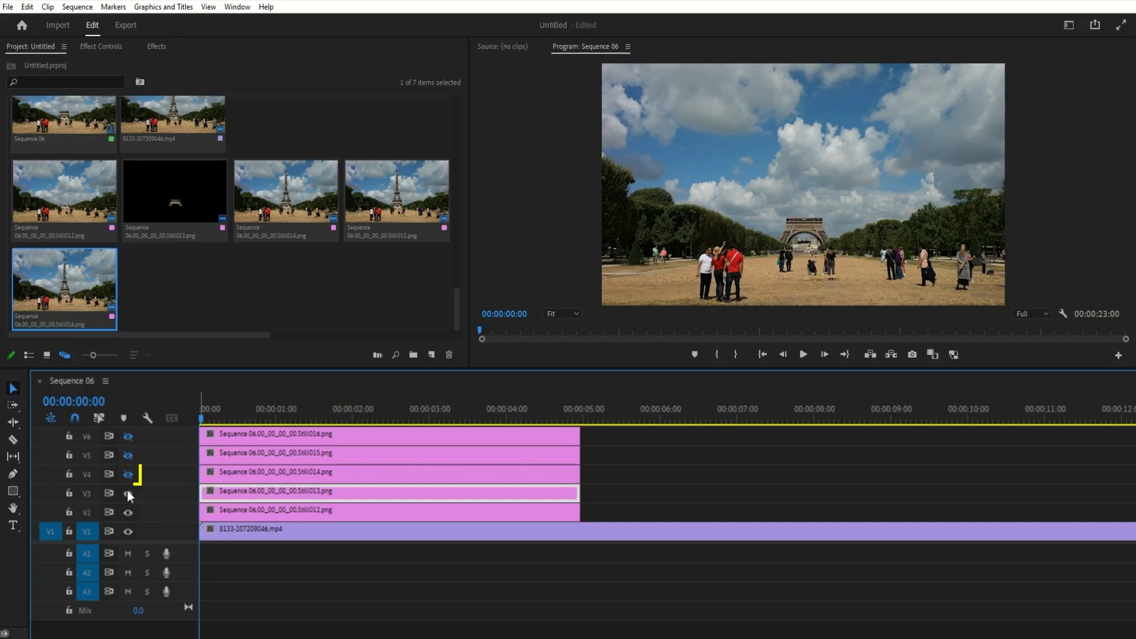
left_click(127, 474)
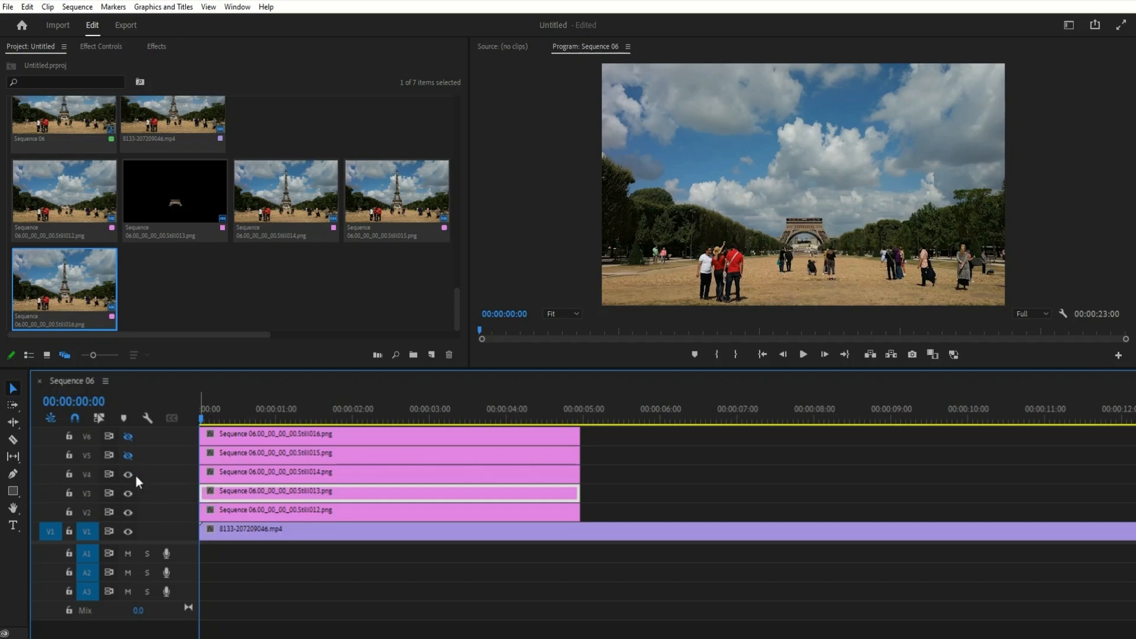
right_click(210, 474)
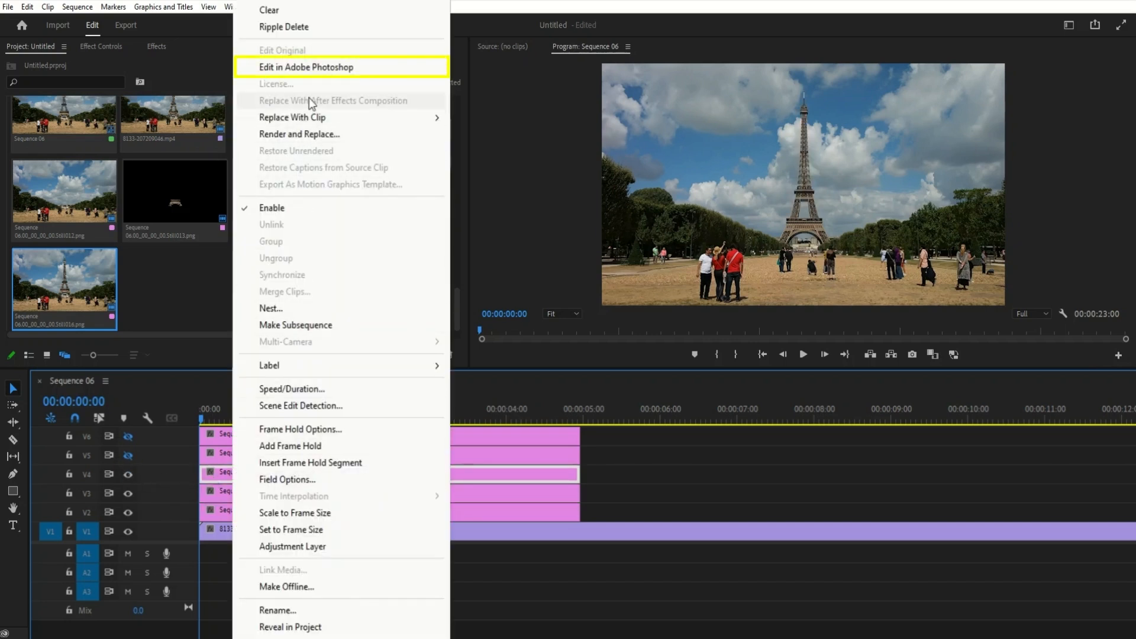
left_click(306, 67)
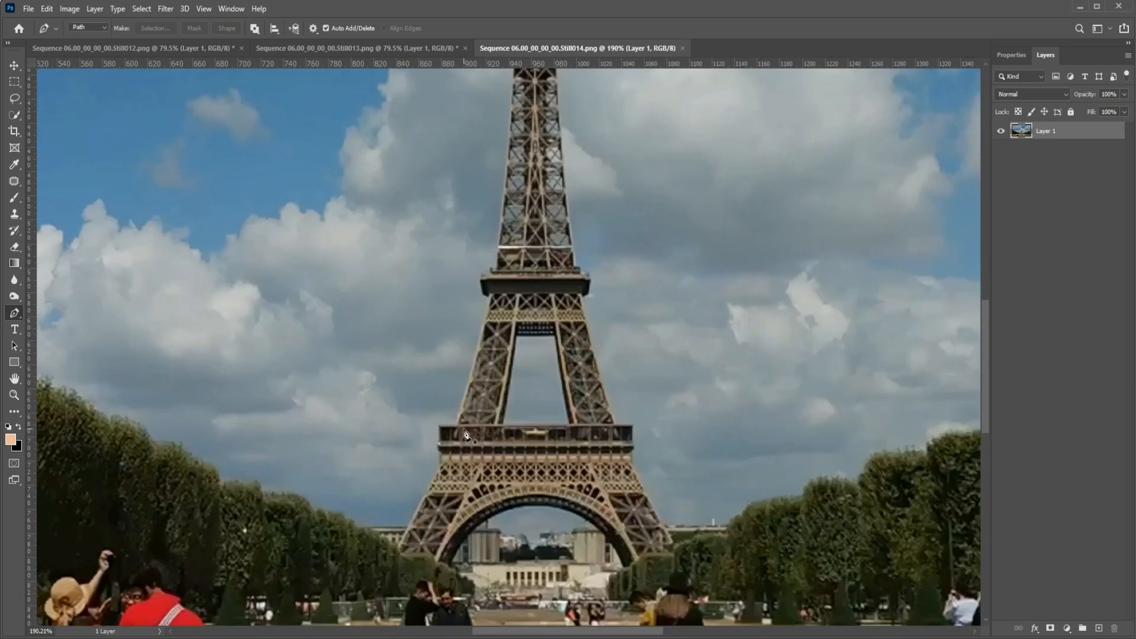
Trace a Pen tool path around the tower's middle section between its two platforms, including the inner opening
left_click(464, 431)
scroll(464, 408, "up", 1)
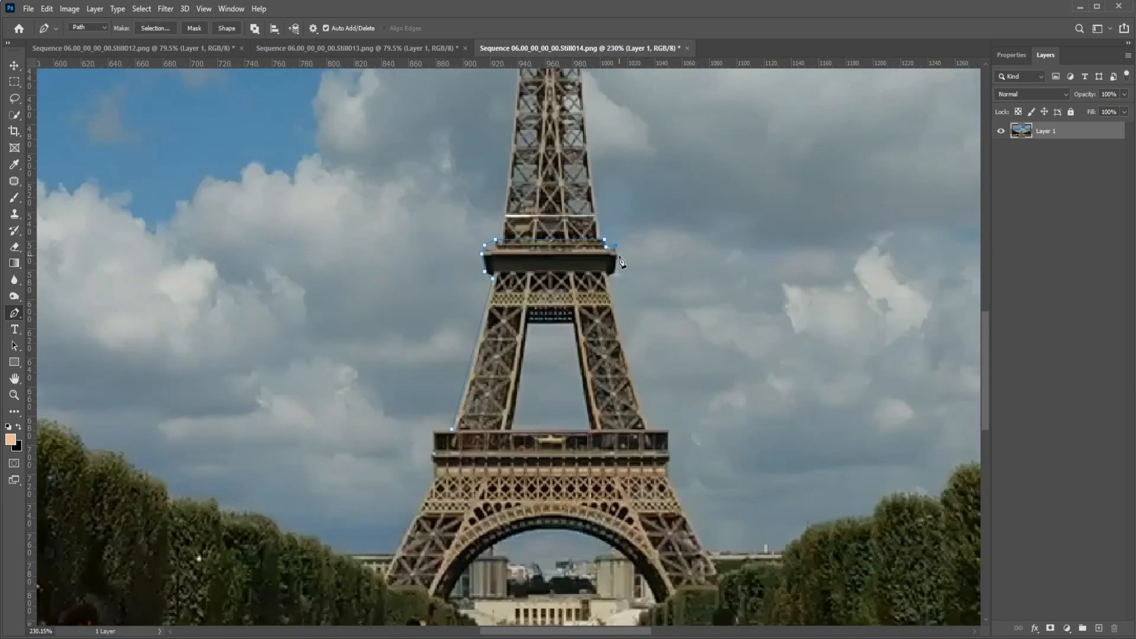
left_click(648, 429)
left_click(527, 324)
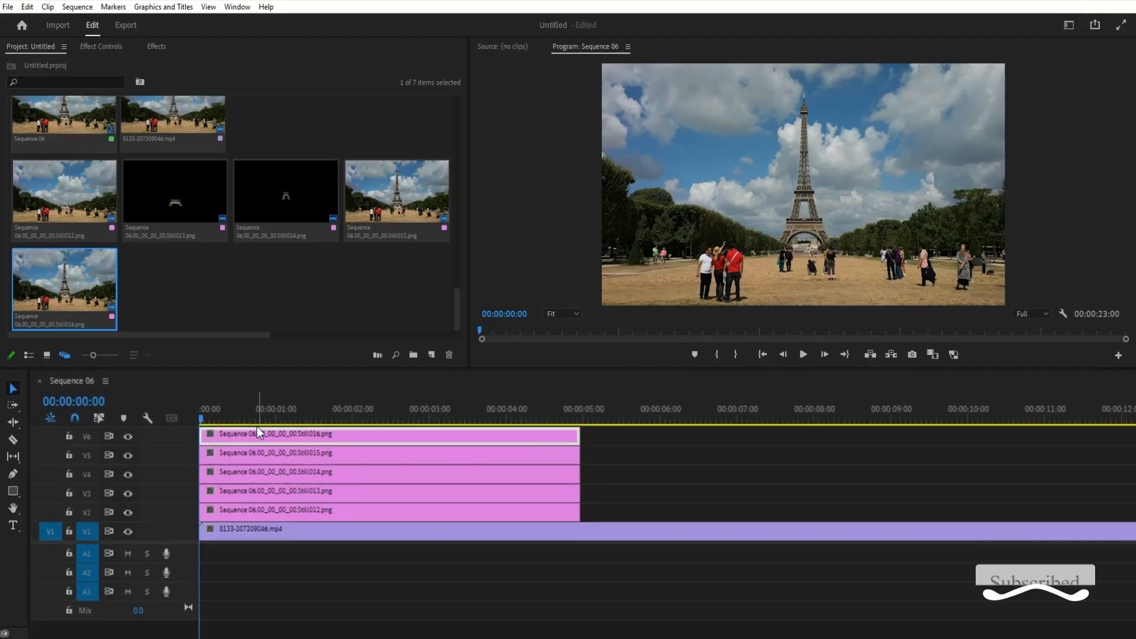
Toggle tracks V6, V5 and V4 off and back on to preview the separate tower sections
left_click(129, 437)
left_click(128, 456)
left_click(128, 474)
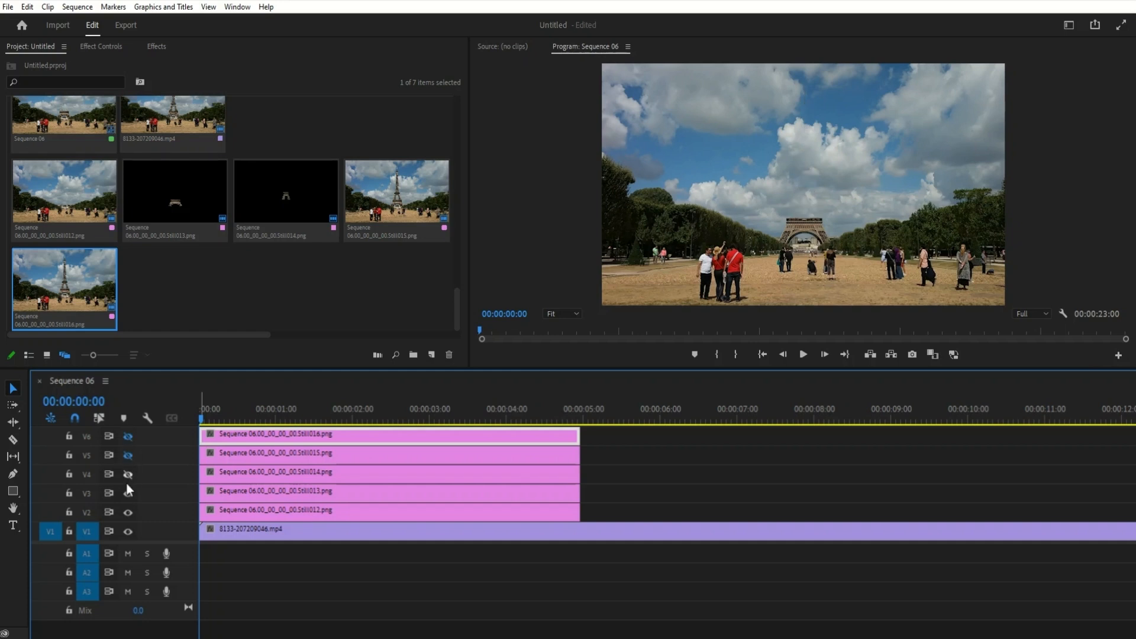
left_click(128, 475)
left_click(128, 455)
left_click(129, 437)
Hide tracks V6, V5, V4 and V3, leaving only the V2 still and the V1 video visible
left_click(127, 437)
left_click(127, 456)
left_click(127, 474)
left_click(128, 493)
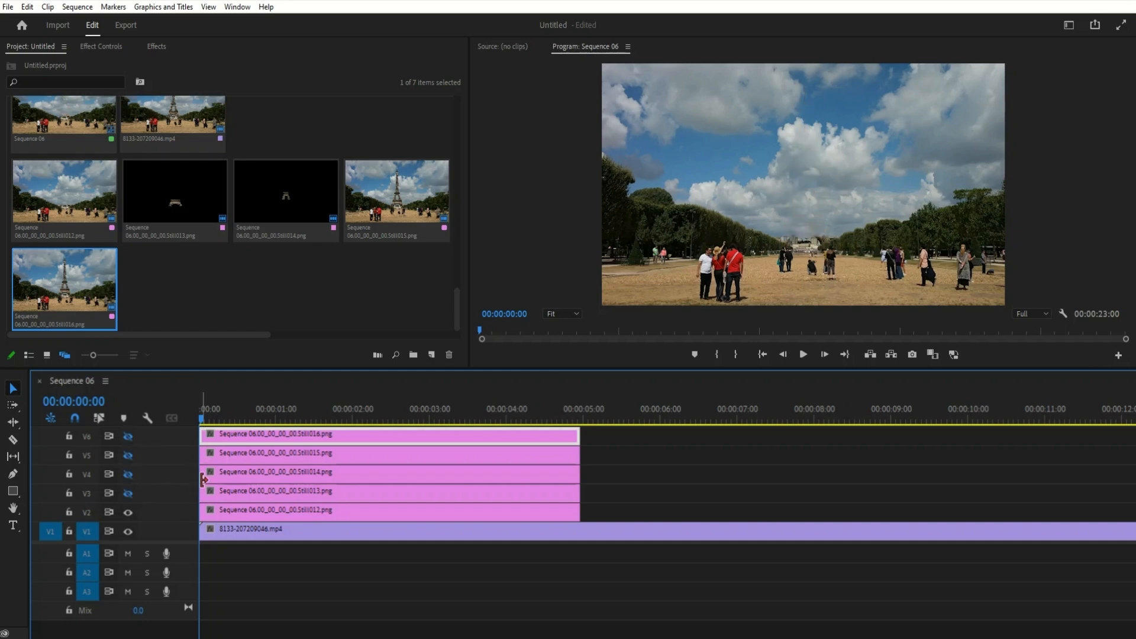
Draw a closed pen opacity mask on the Still012 clip, enclosing the former tower area from the tree line to the frame's upper edge
left_click_drag(217, 414, 177, 420)
left_click(236, 512)
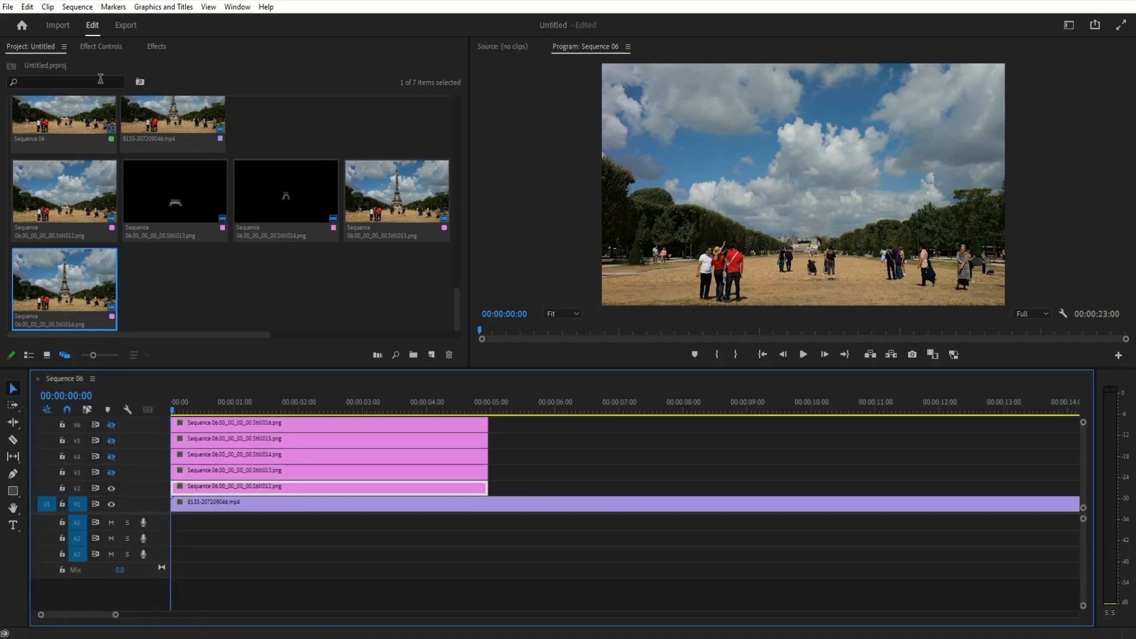
left_click(101, 48)
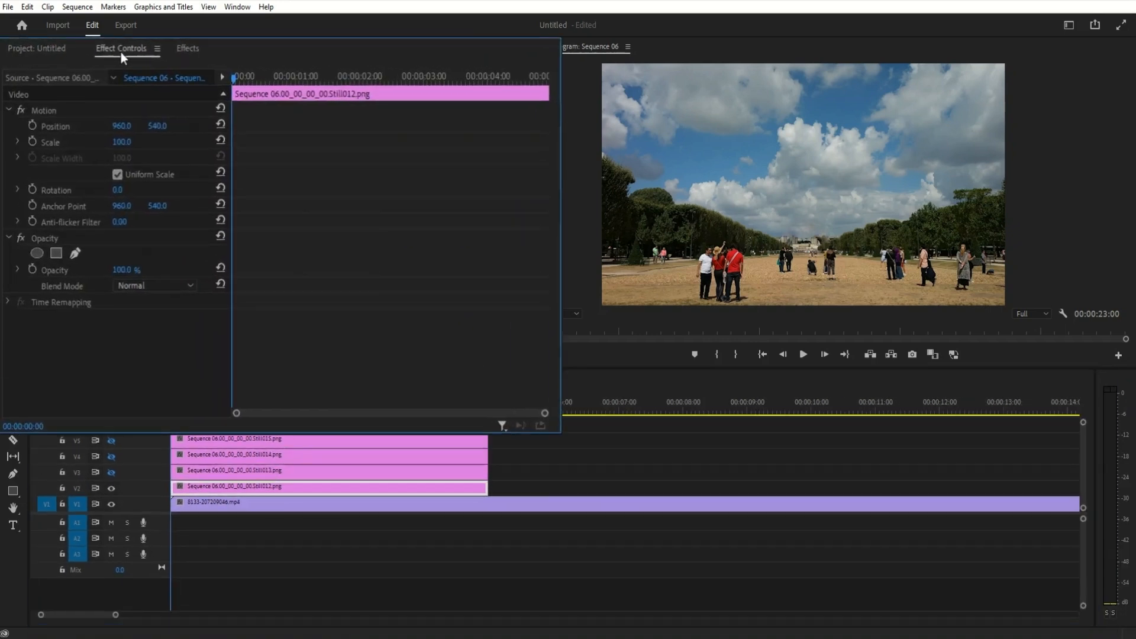
left_click(76, 253)
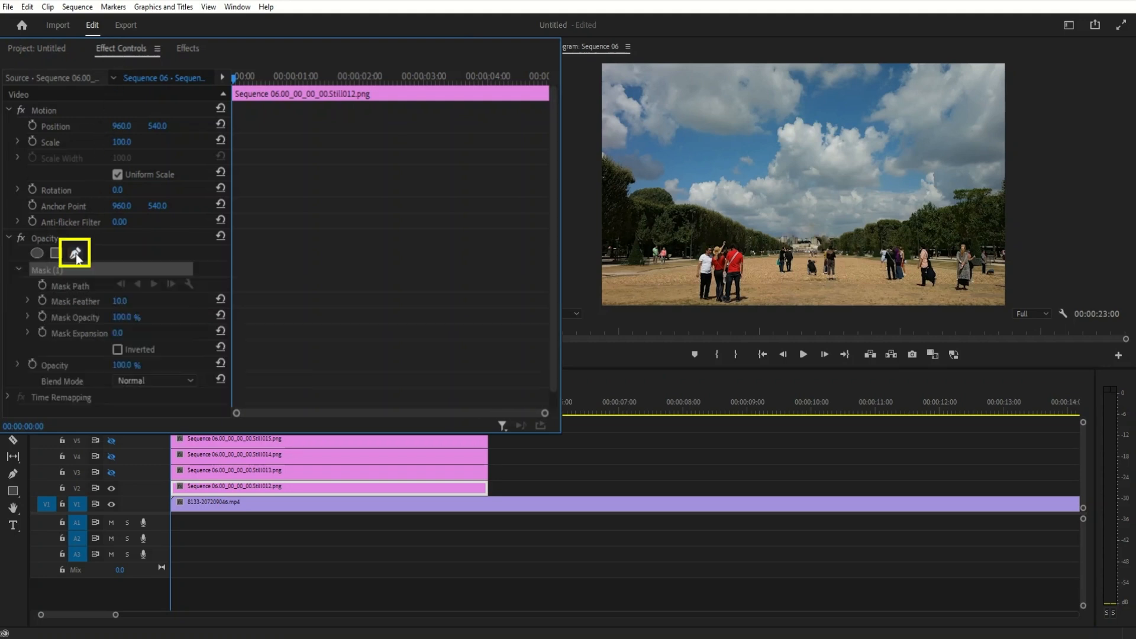
left_click(770, 235)
left_click(795, 247)
left_click(817, 248)
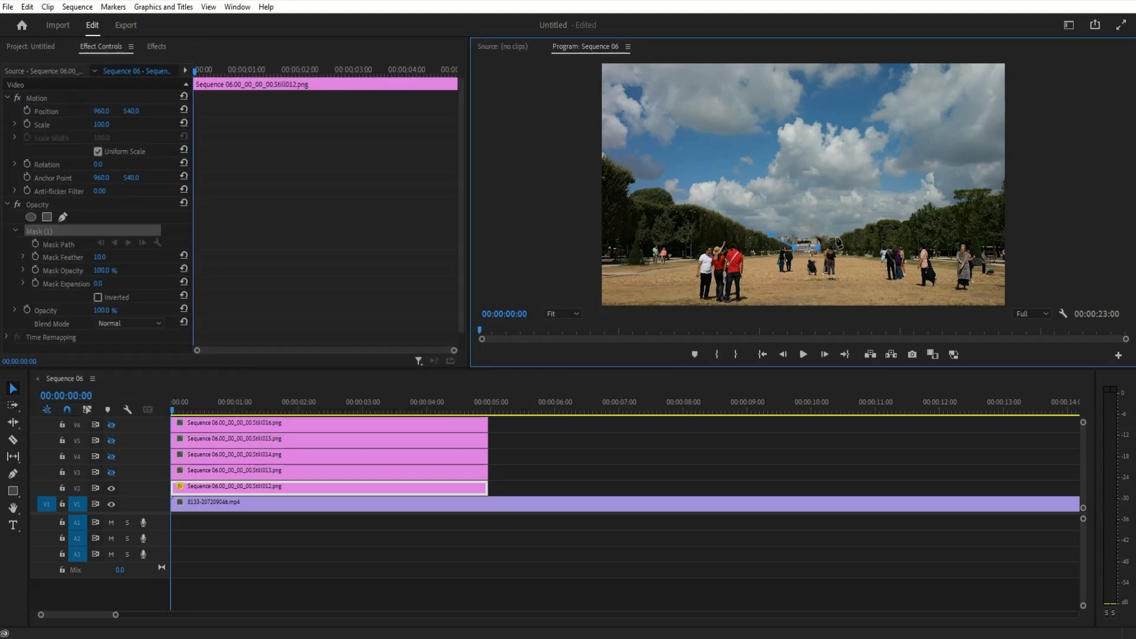
left_click(833, 66)
left_click(766, 66)
left_click(770, 235)
left_click(155, 416)
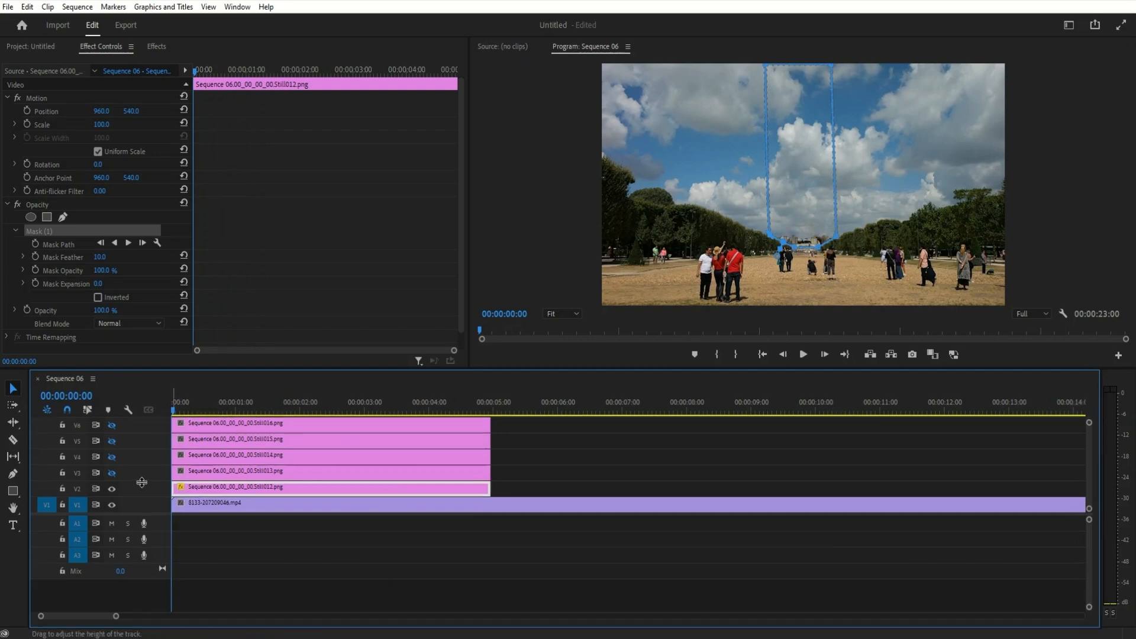
Show track V3 and shift its Still013 clip to start at 00:00:01:00
left_click(111, 472)
left_click_drag(204, 420, 278, 424)
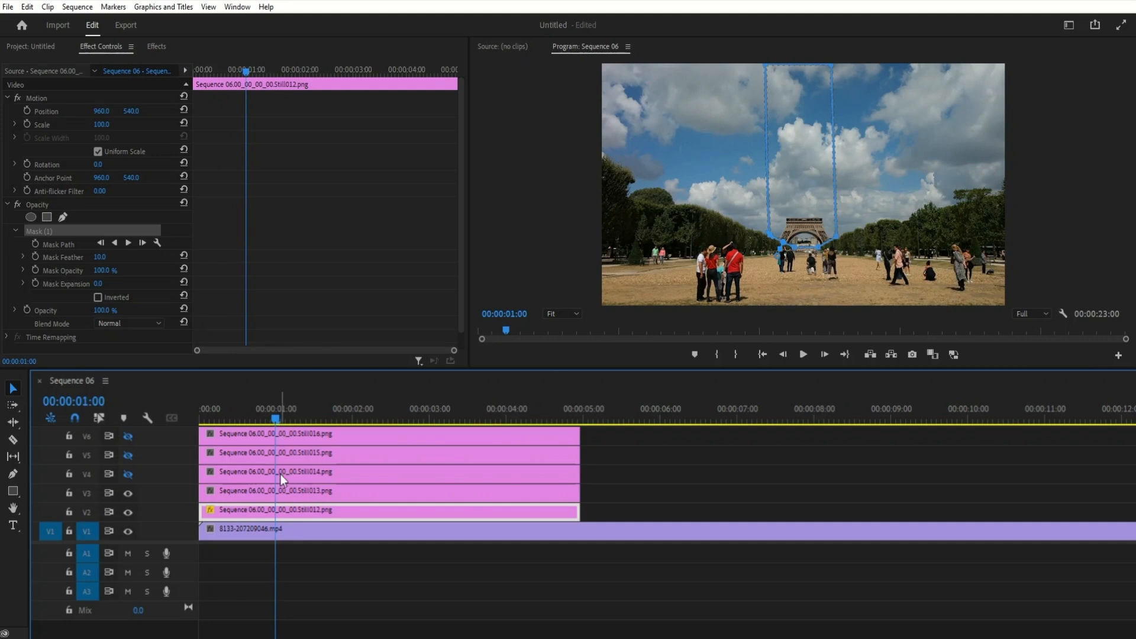
left_click_drag(267, 492, 336, 503)
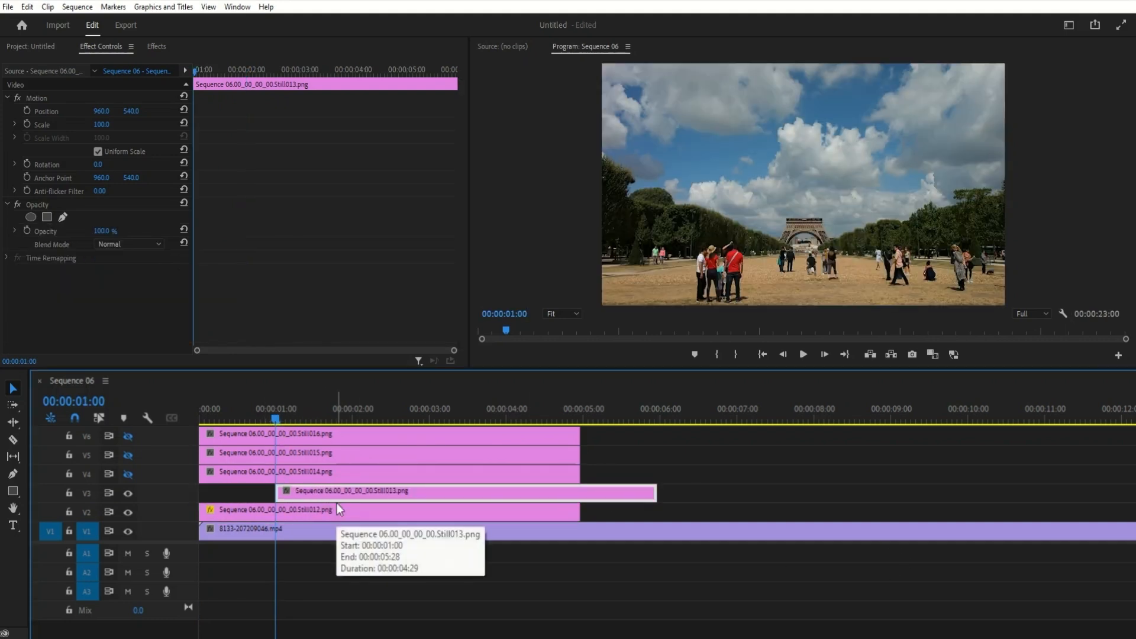
Apply the Transform video effect from the Distort group to the Still013 clip on V3
left_click(155, 47)
left_click(110, 64)
type("Transform")
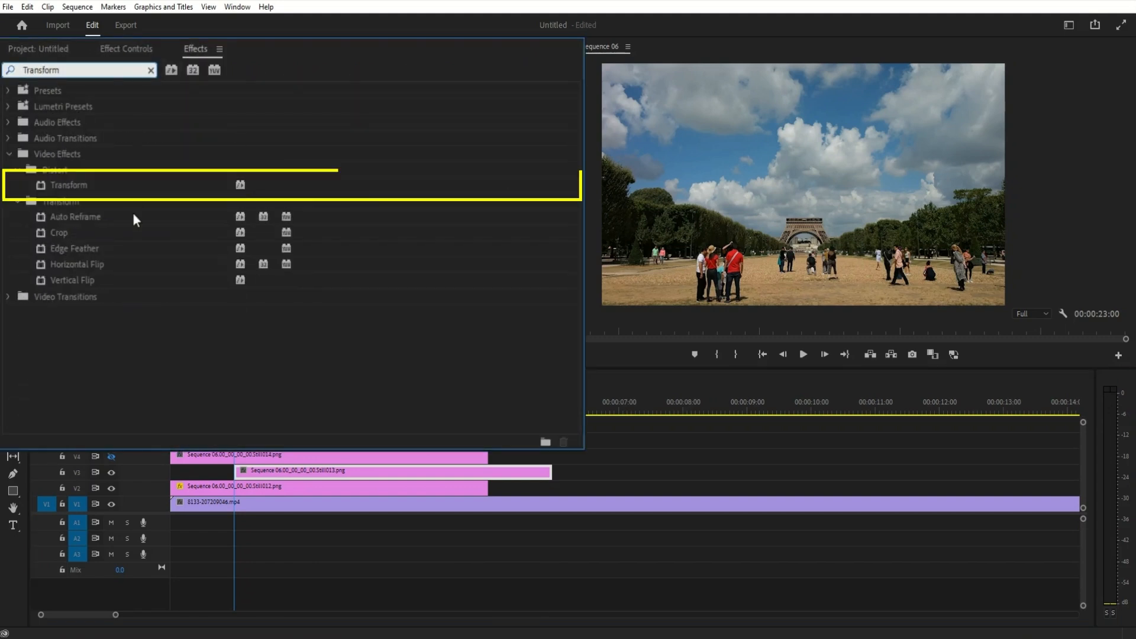
left_click(126, 188)
left_click_drag(126, 190, 262, 473)
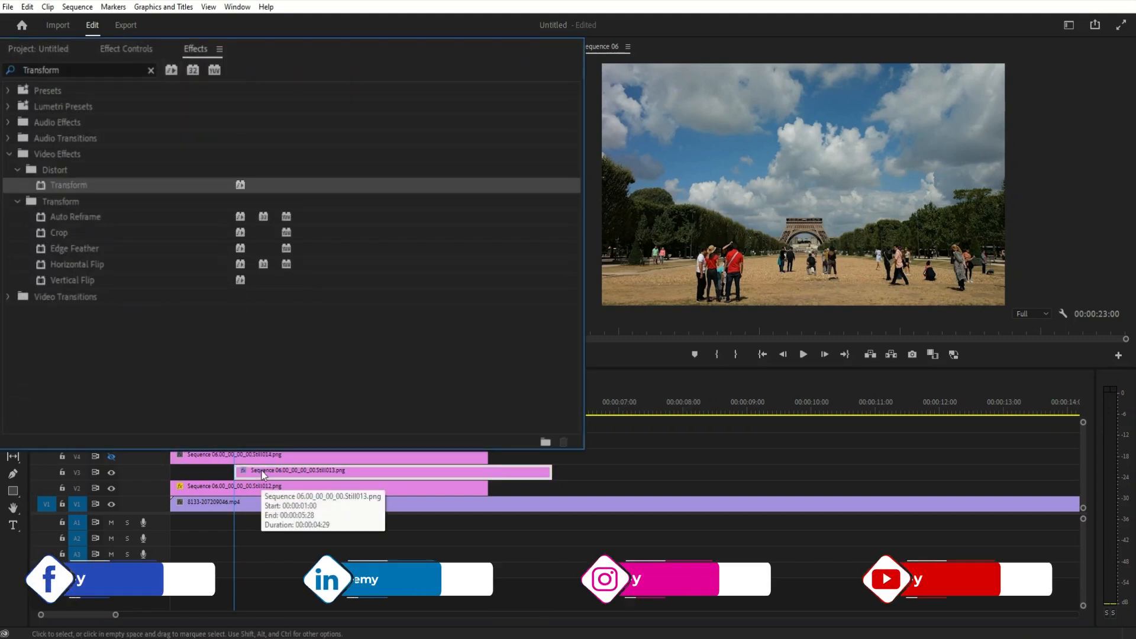
Start Transform Position keyframing on the Still013 clip at 00:00:01:00, with the vertical position lowered to about 711
left_click(113, 49)
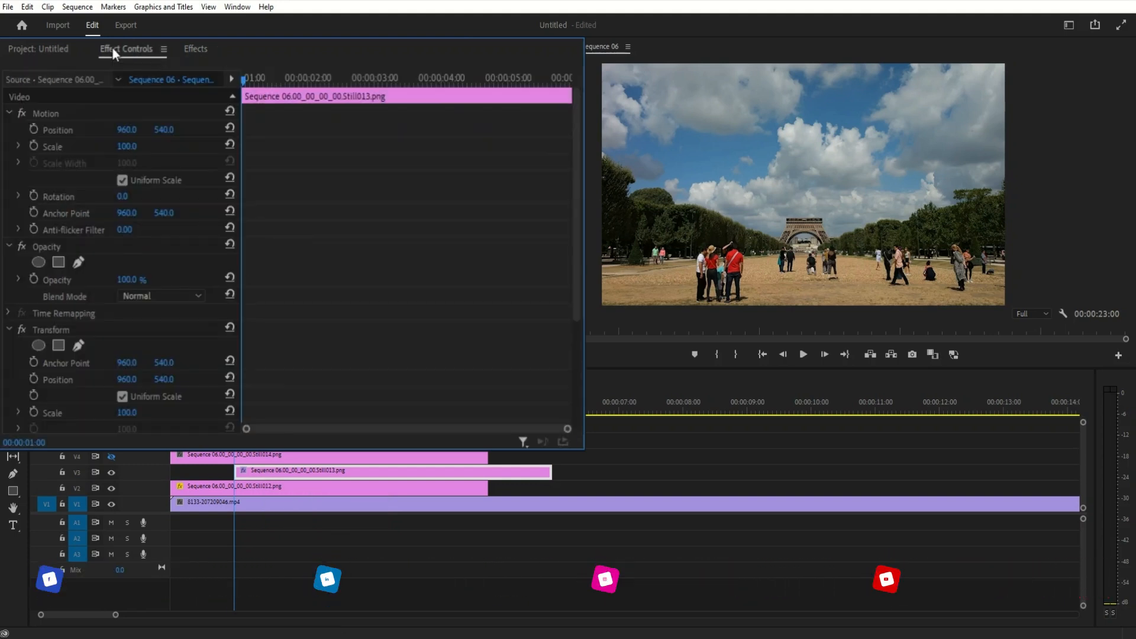
scroll(141, 250, "down", 5)
left_click(33, 237)
left_click_drag(164, 236, 170, 238)
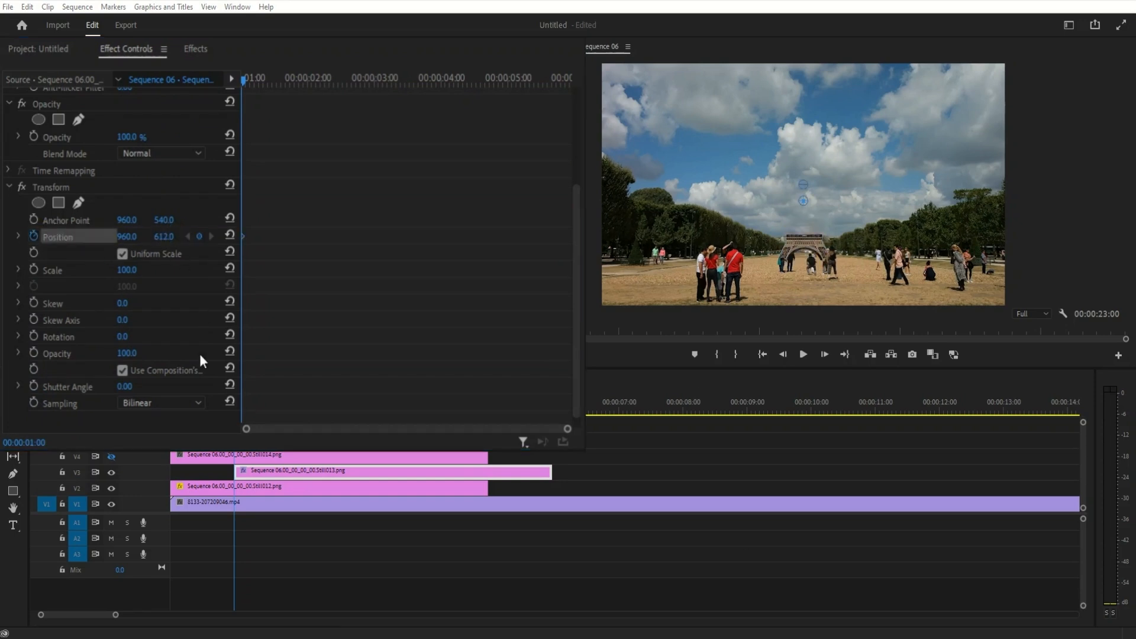
left_click_drag(159, 236, 171, 237)
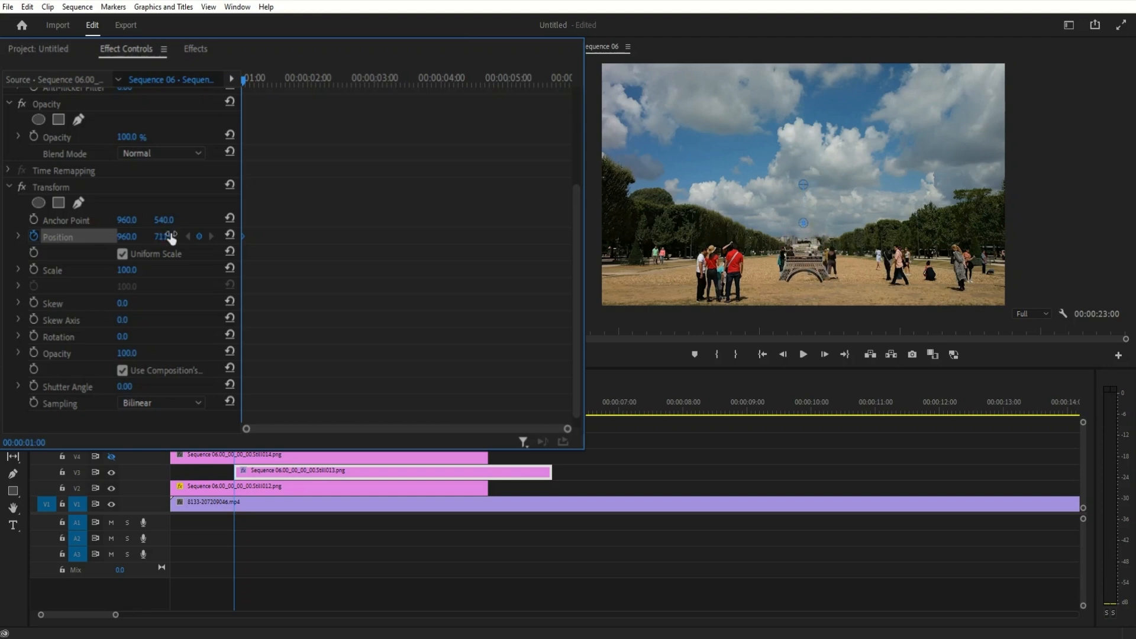
Keyframe the Still013 Transform Position back at its default 960, 540 at 00:00:01:16 and smooth both keyframes' interpolation
key("space")
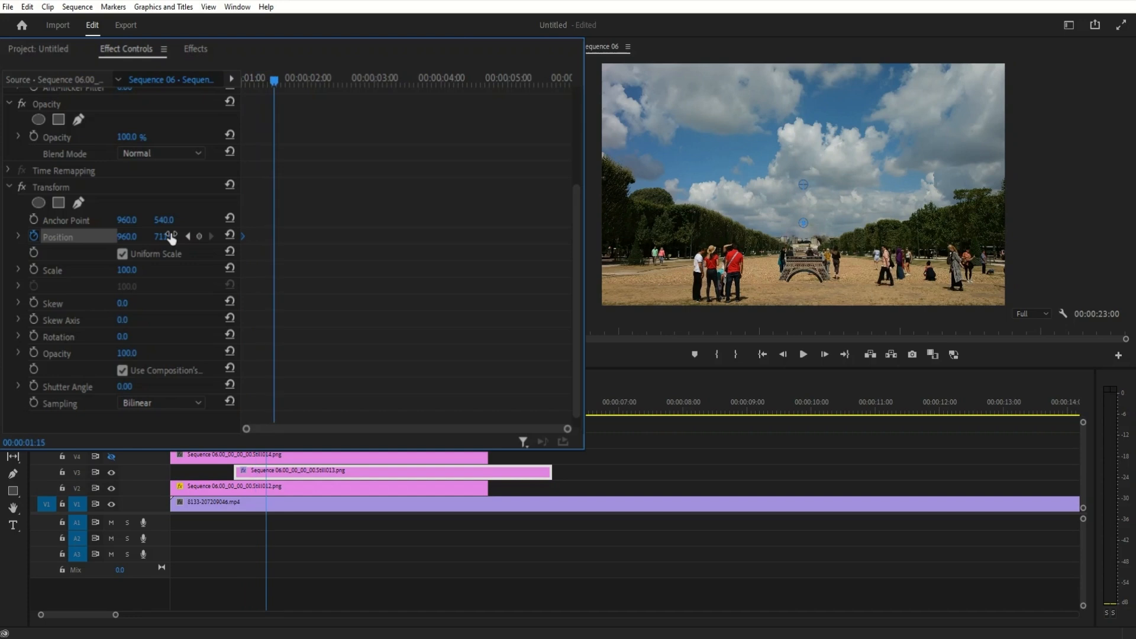
left_click(230, 236)
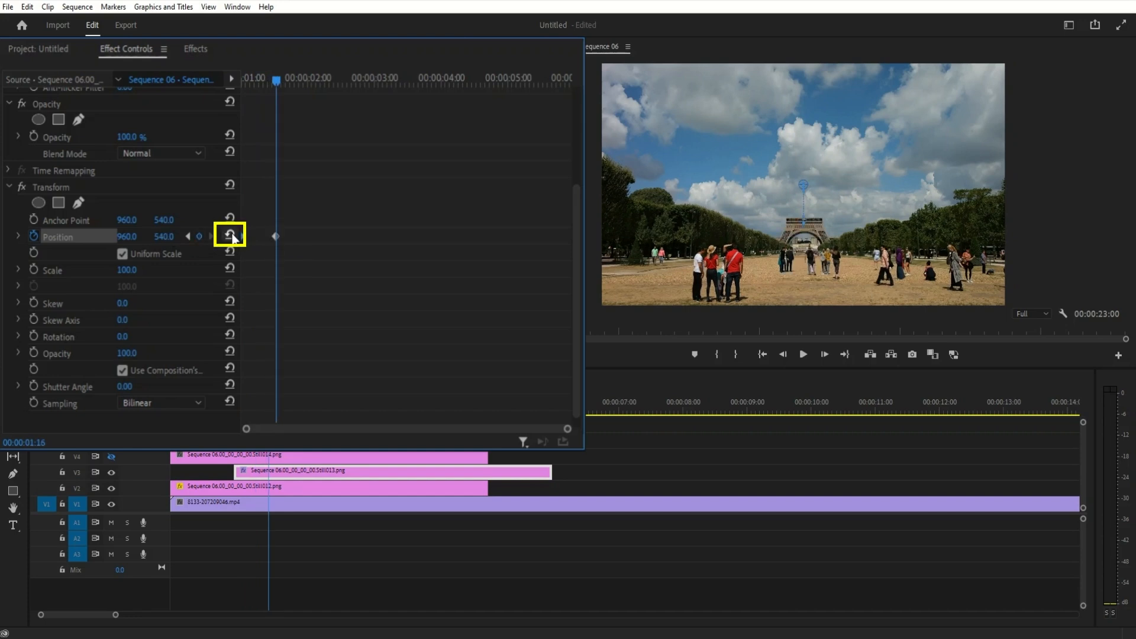
right_click(276, 236)
mouse_move(383, 372)
left_click(491, 461)
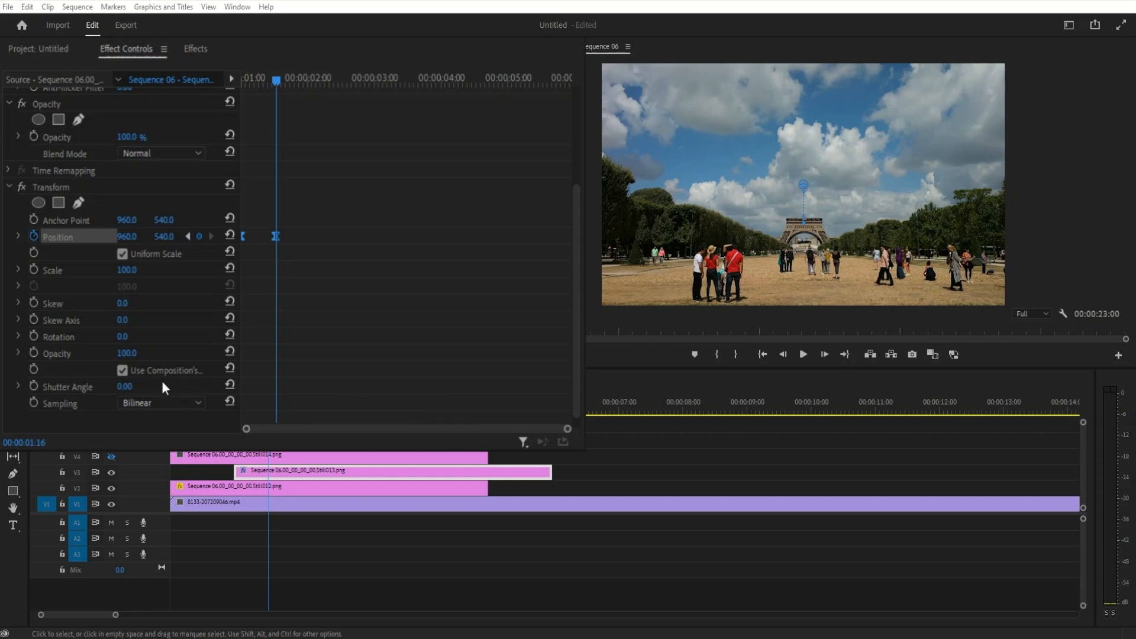
Set the Transform effect's Shutter Angle to 360 and preview the Still013 motion from 00:00:01:00
left_click(129, 386)
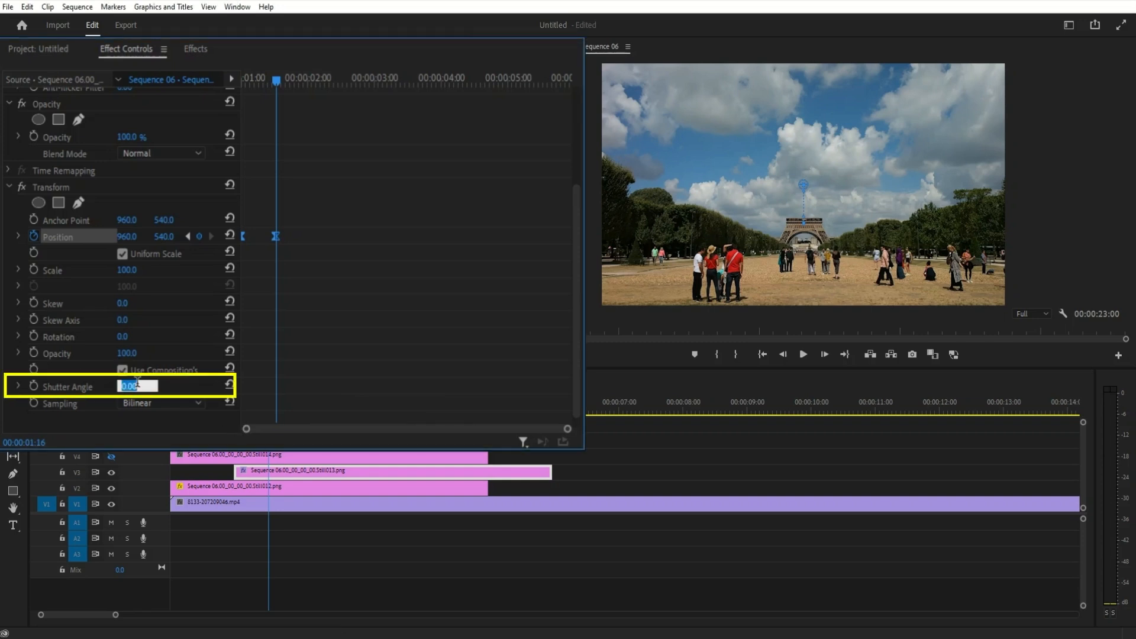
type("360")
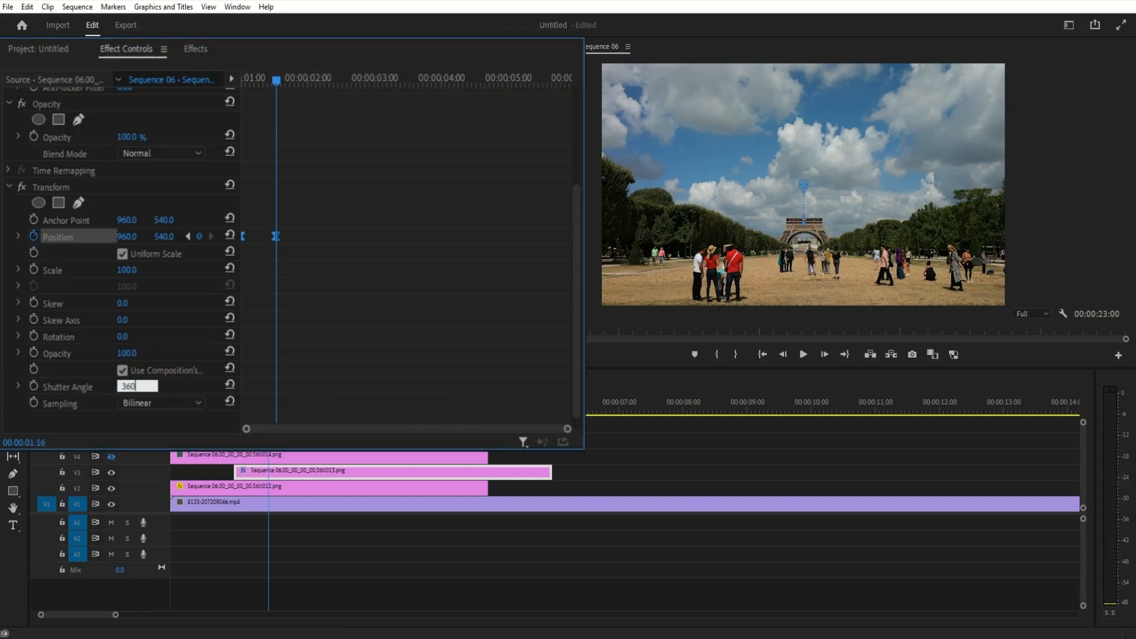
key("Return")
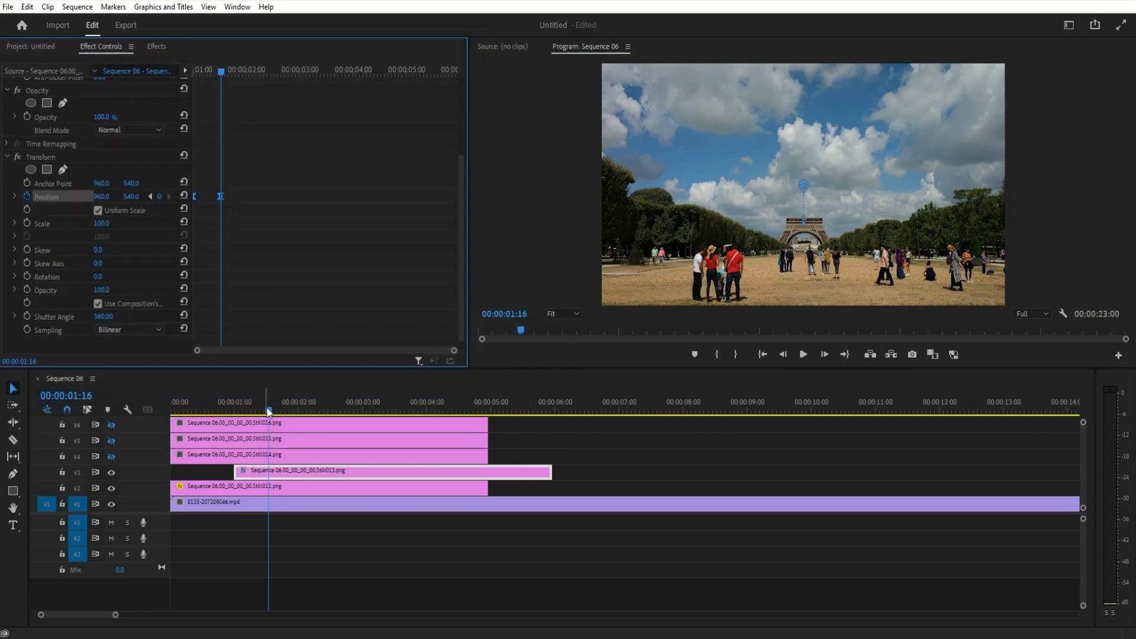
left_click_drag(269, 412, 236, 412)
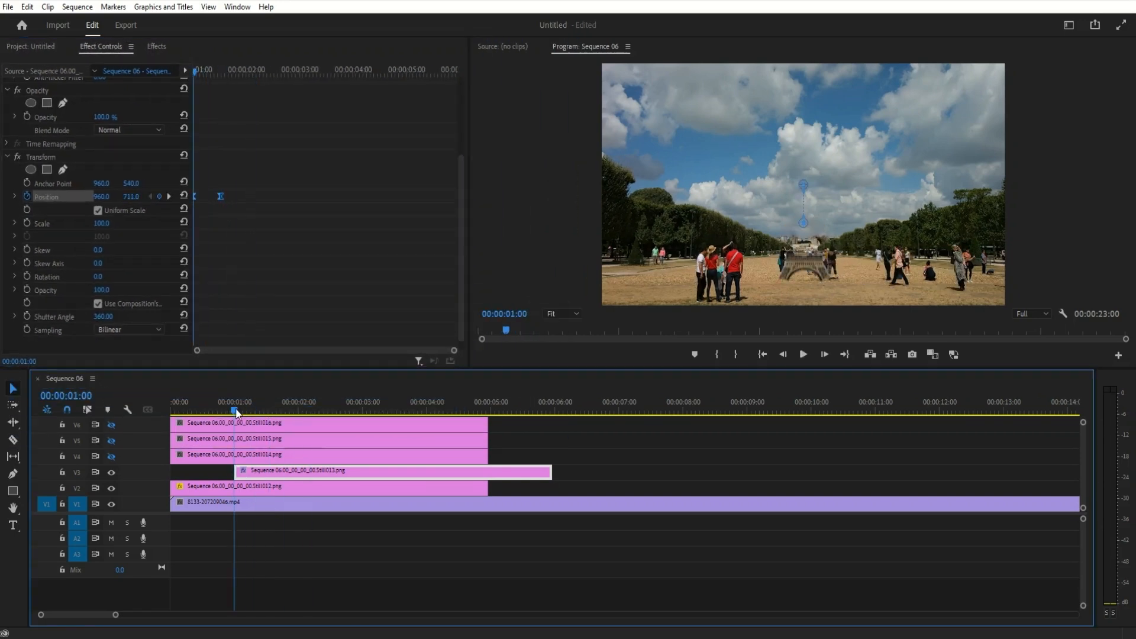
key("space")
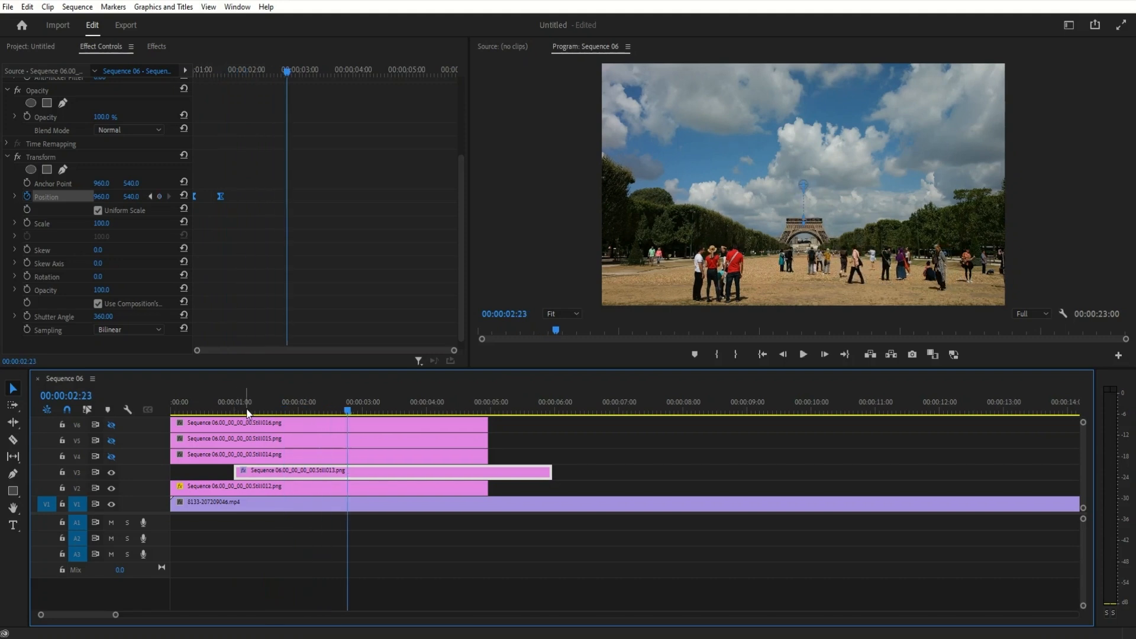
Draw a closed pen opacity mask on Still013 at 00:00:01:00, from the tree line around the tower base up into the sky, and preview it
left_click(235, 412)
left_click(63, 103)
left_click(771, 235)
left_click(794, 247)
left_click(819, 244)
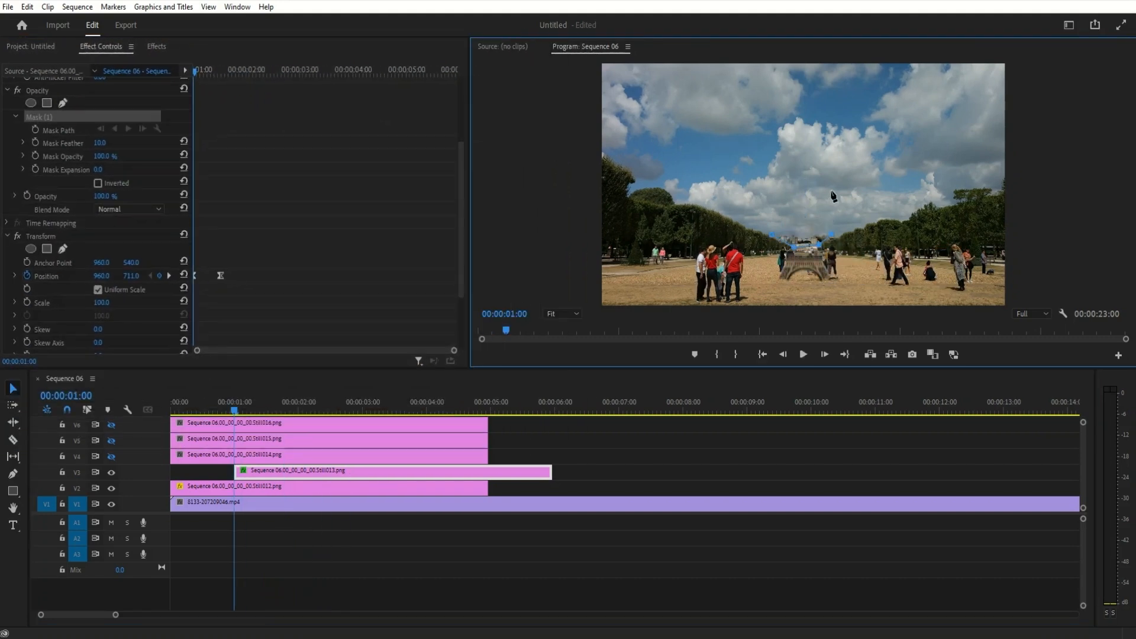
left_click(832, 191)
left_click(773, 173)
left_click(766, 208)
left_click(771, 235)
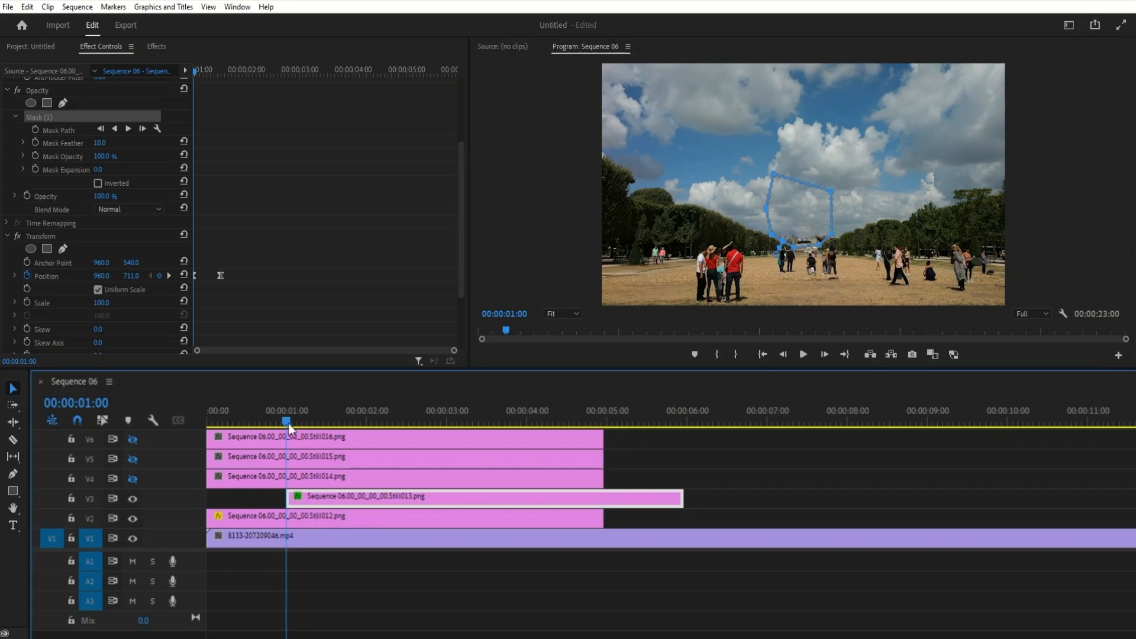
key("space")
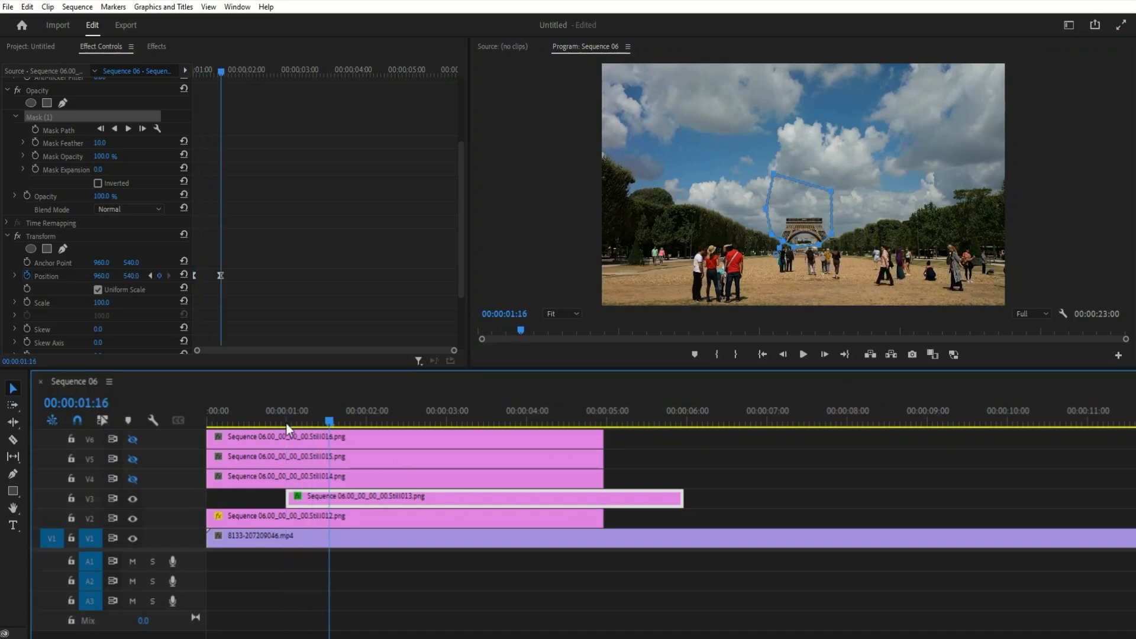
Show track V4, shift its Still014 clip to start at 00:00:01:16, and apply the Transform effect to it
left_click(133, 479)
left_click_drag(225, 479, 345, 482)
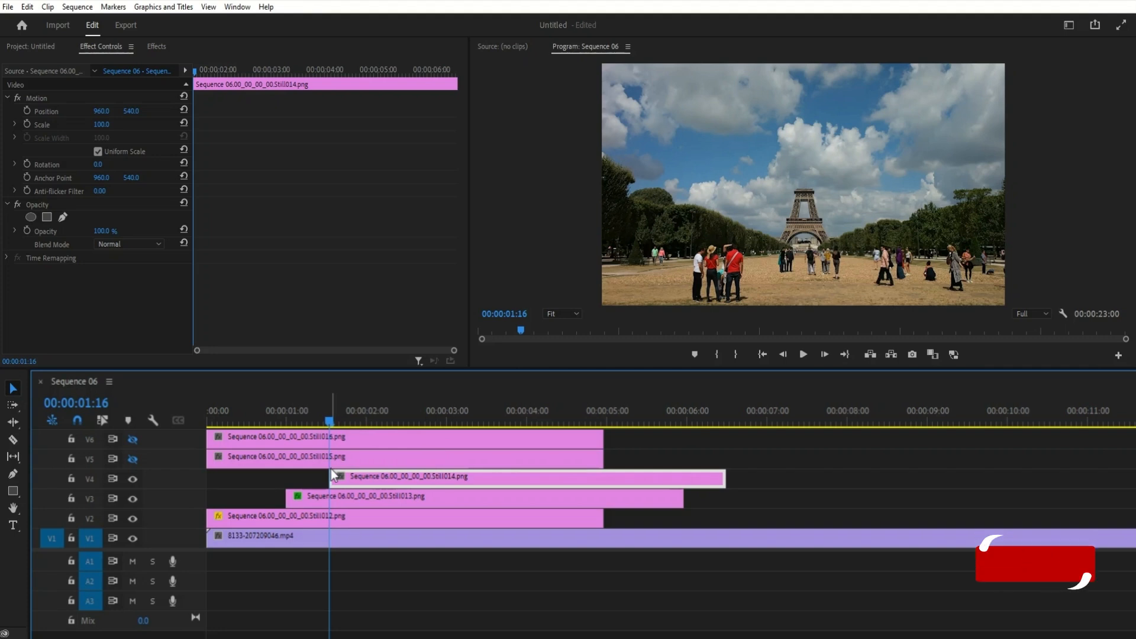
left_click(157, 46)
left_click_drag(113, 188, 293, 458)
Keyframe the Still014 Transform Position at 00:00:01:16 with the vertical position lowered to 692
left_click(126, 49)
scroll(41, 252, "down", 5)
left_click(34, 236)
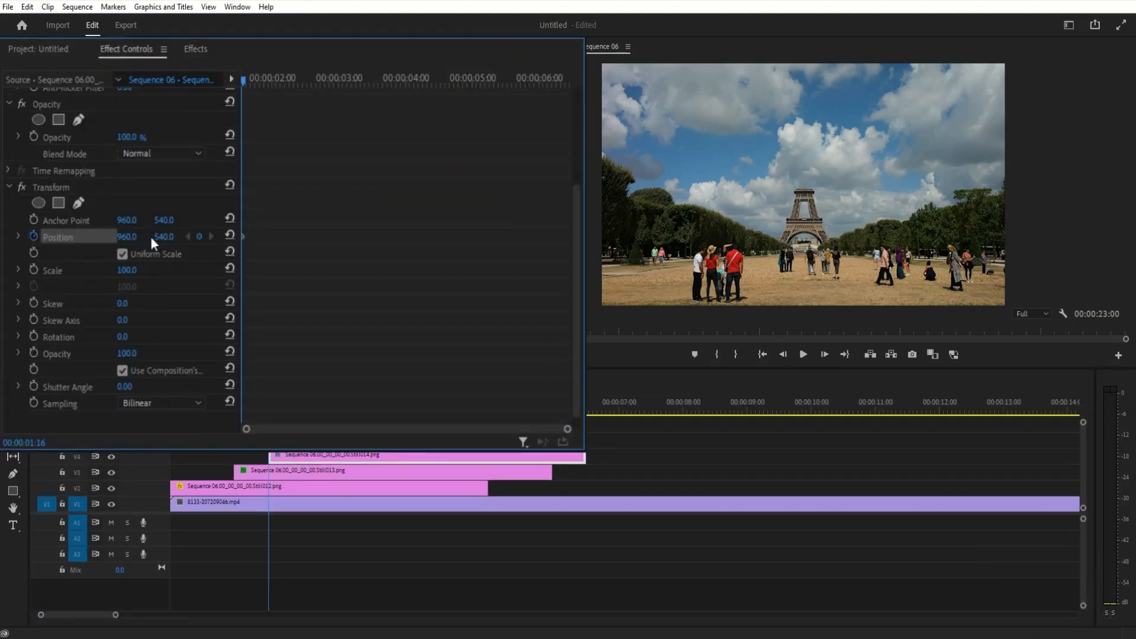
scroll(152, 235, "down", 1)
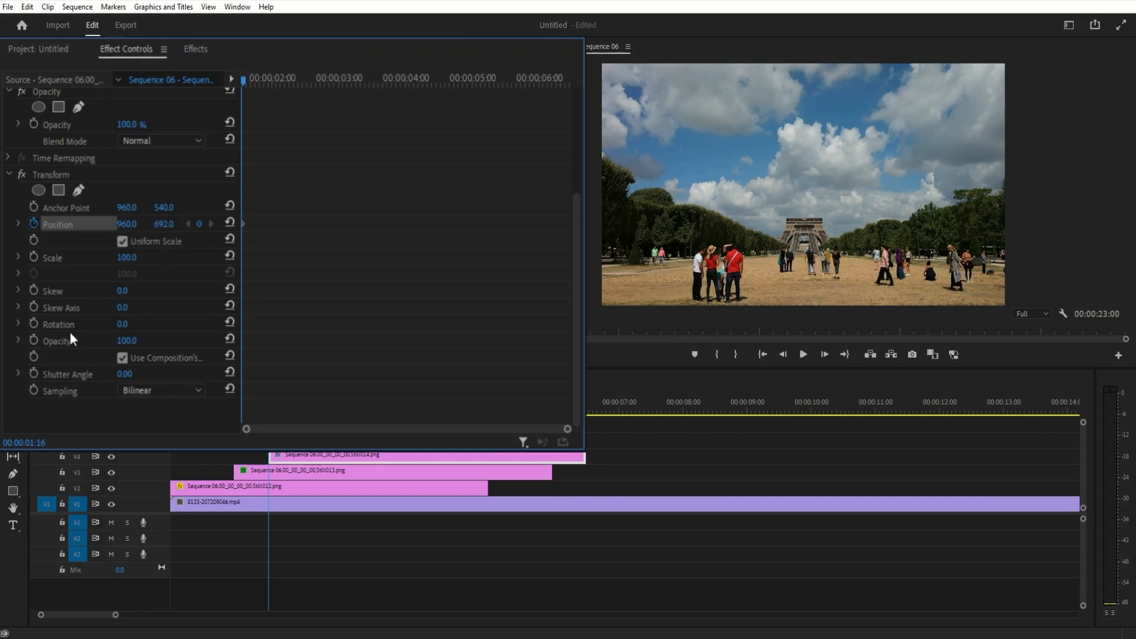
left_click(34, 324)
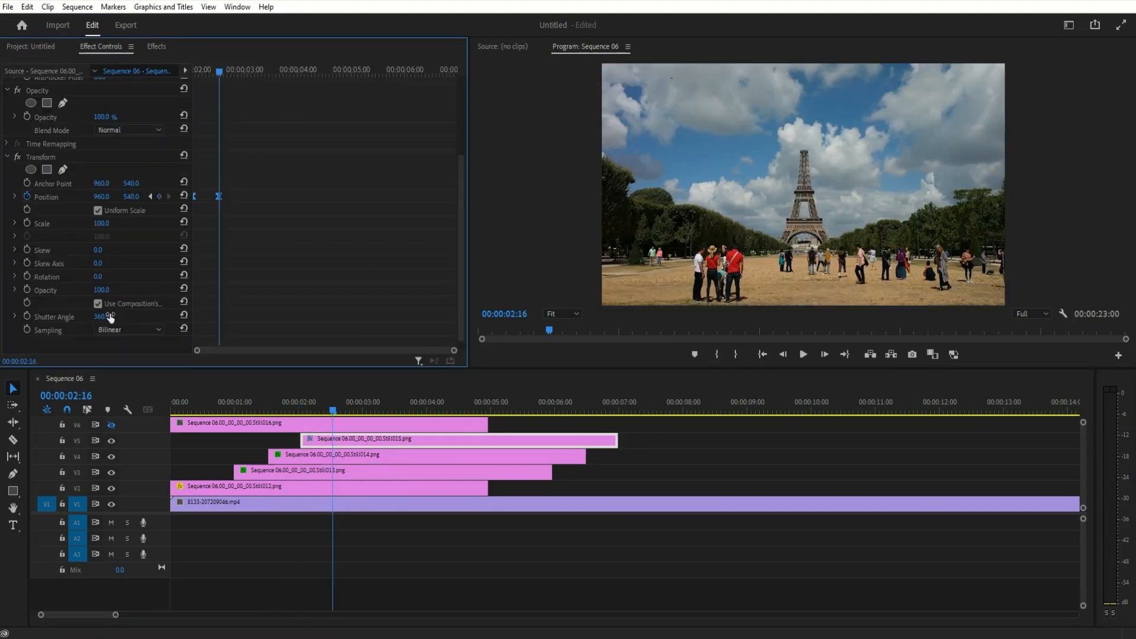
Add a pen opacity mask with a feather of 0 to the Still015 clip on V5 and play back its animation
left_click(63, 103)
key("space")
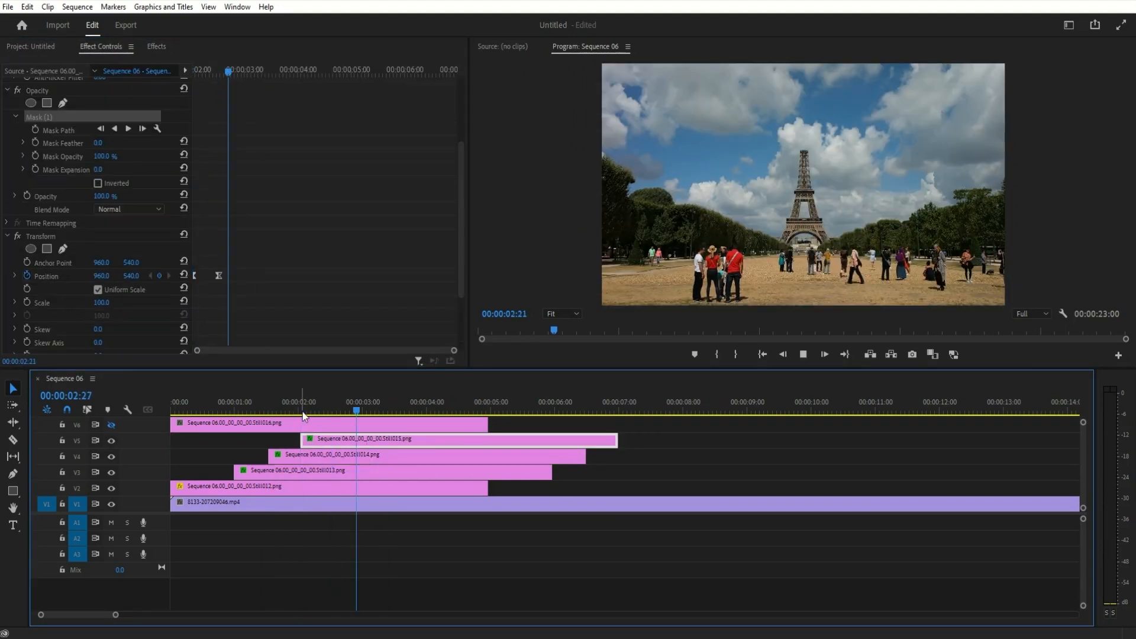
Shift the Still016 clip on V6 to start at about 00:00:02:16 and draw a pen opacity mask around the tower's top section
left_click_drag(302, 425, 465, 426)
left_click(63, 116)
left_click(788, 67)
left_click(821, 69)
left_click(816, 150)
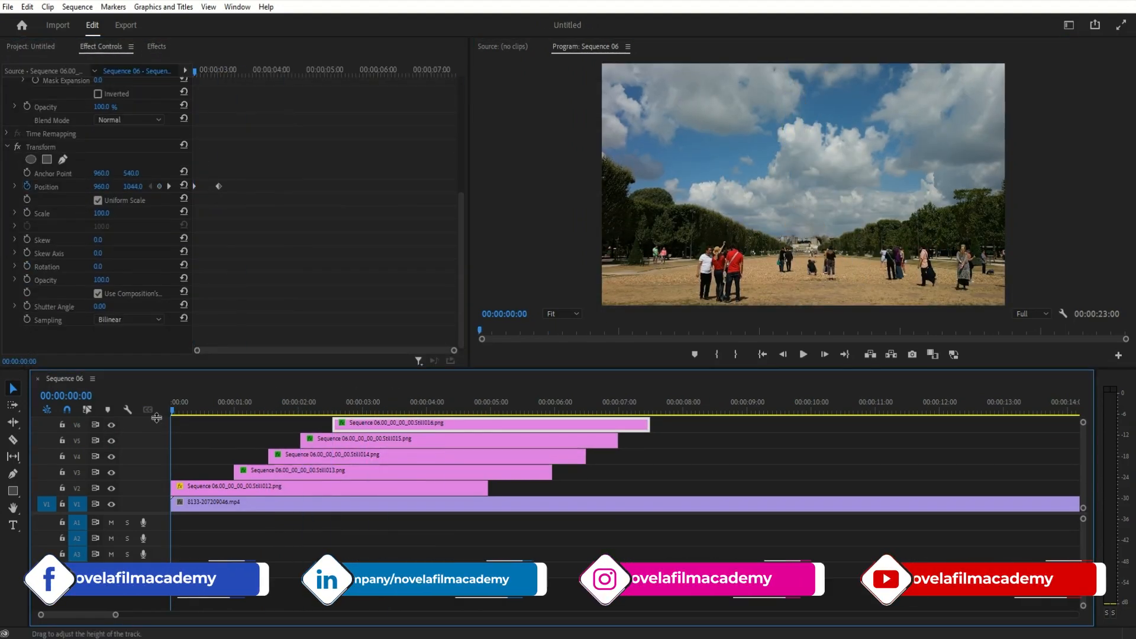
Play the complete tower assembly animation from the start of the sequence
left_click_drag(424, 409, 157, 416)
key("space")
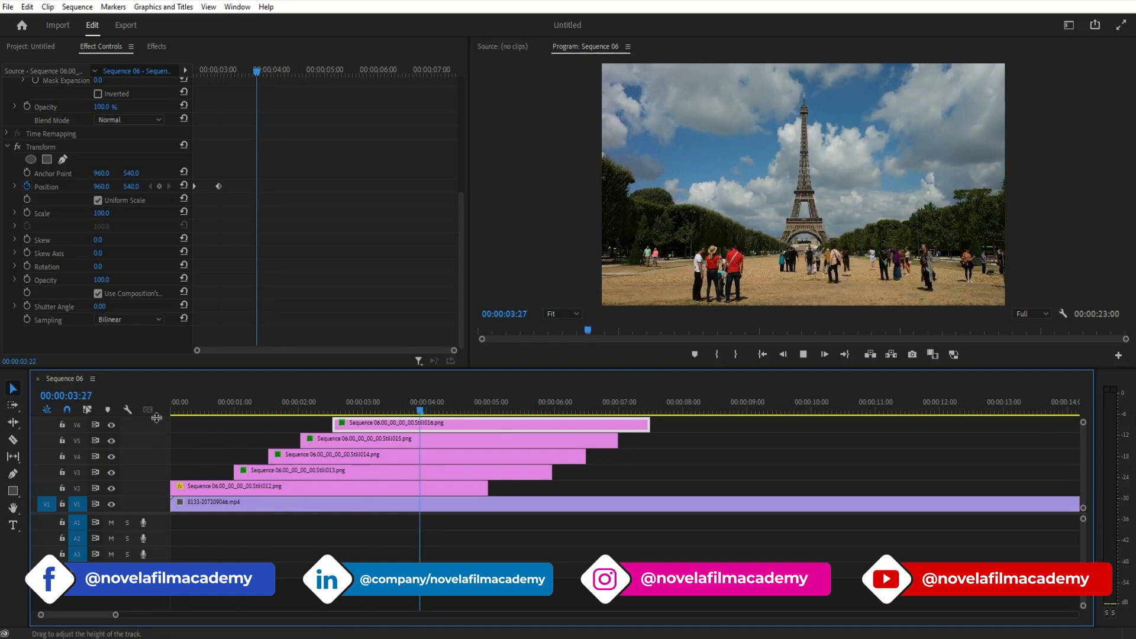